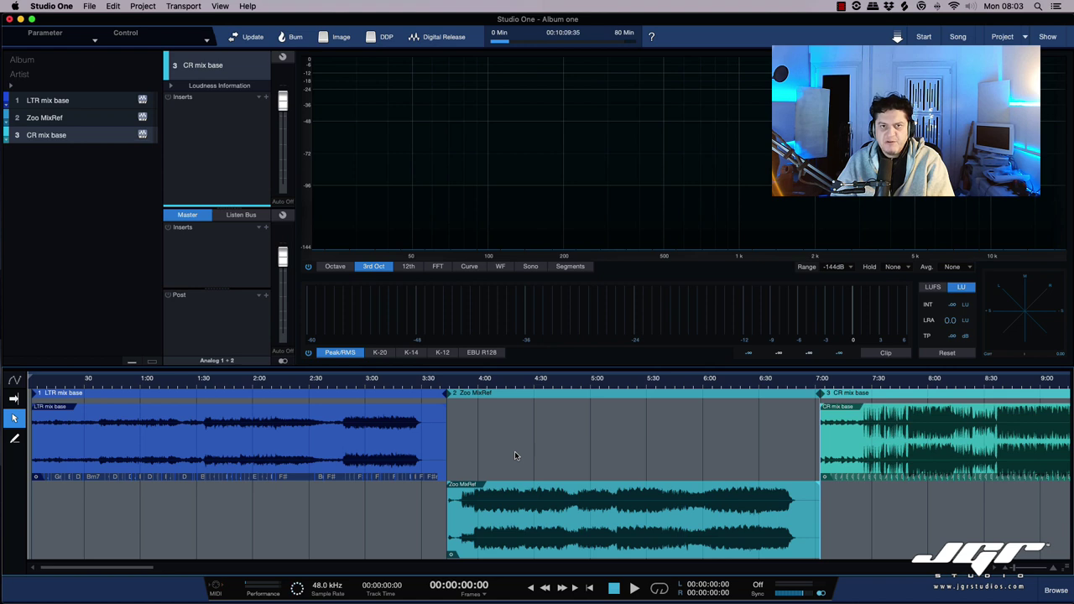
- Select the LTR mix base track on the timeline and make the timeline area taller
key(e)
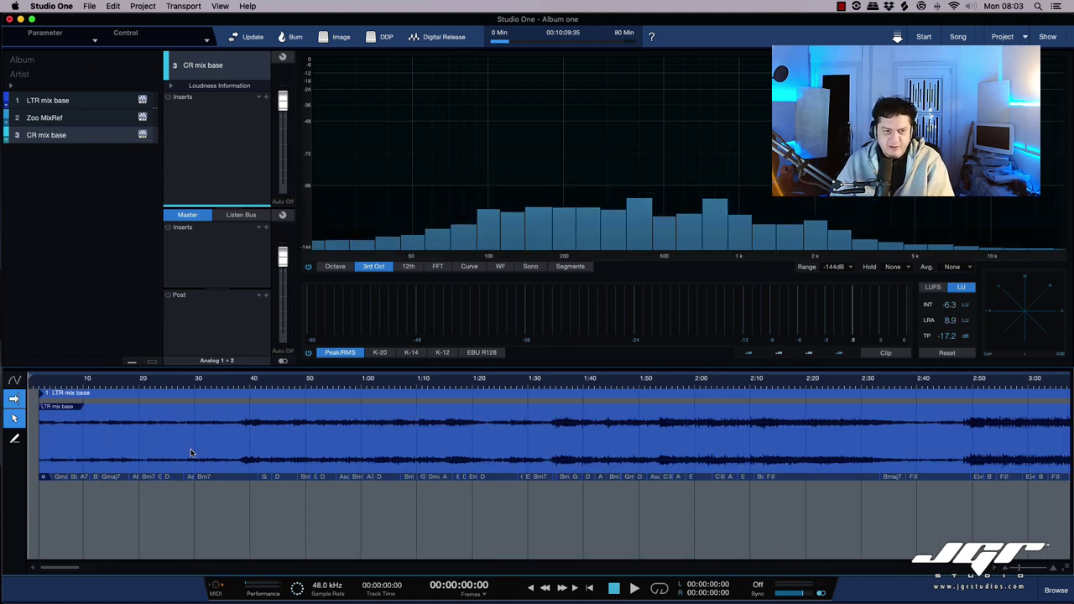
click(212, 470)
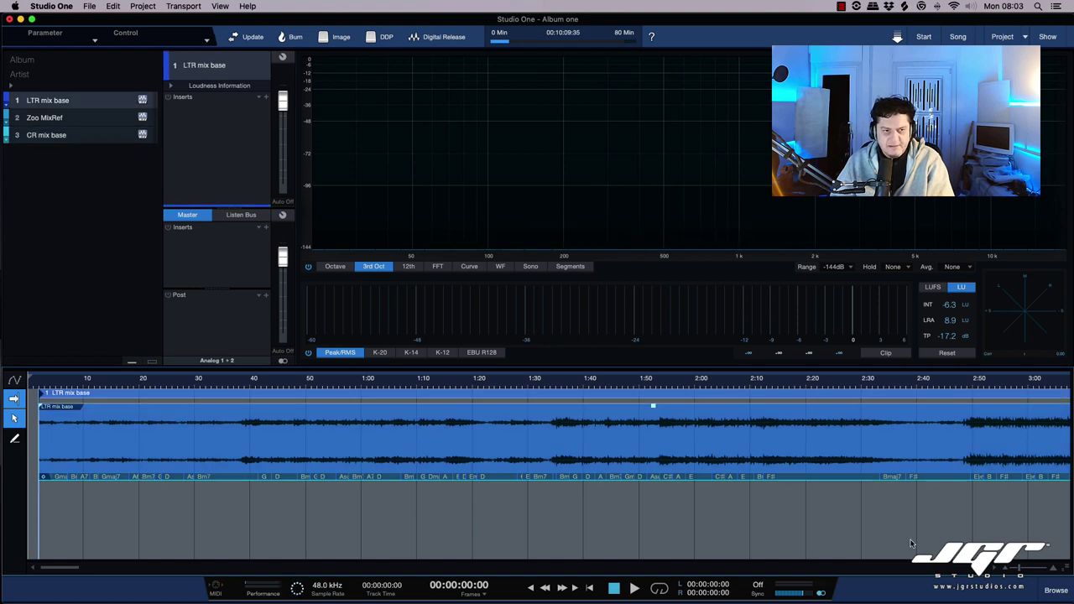
drag(794, 370, 793, 286)
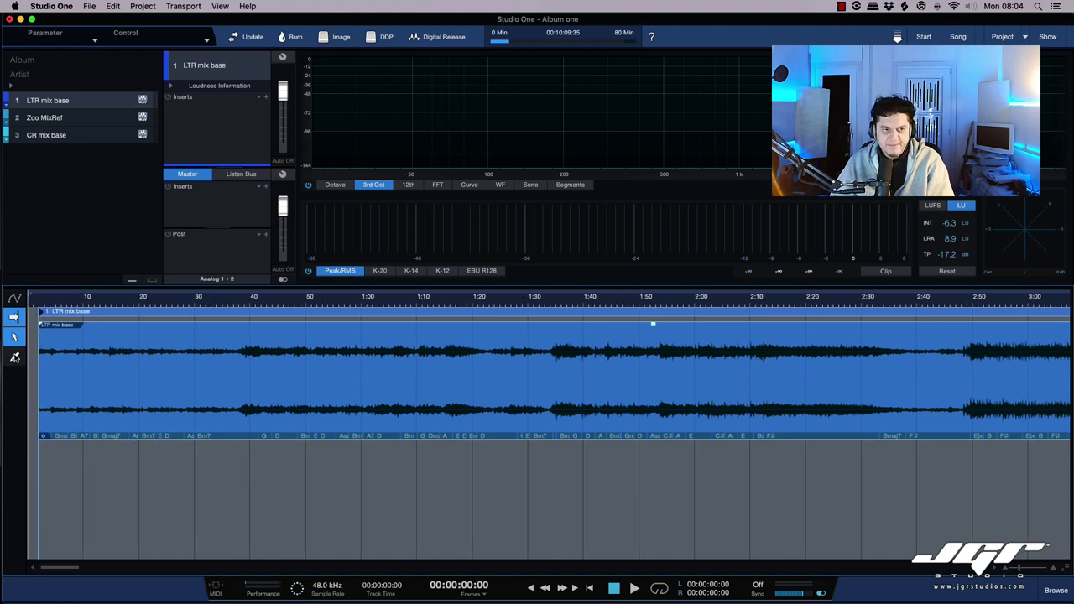
- Activate the Paint tool and show the automation lanes for LTR mix base and the Master
click(15, 357)
click(24, 363)
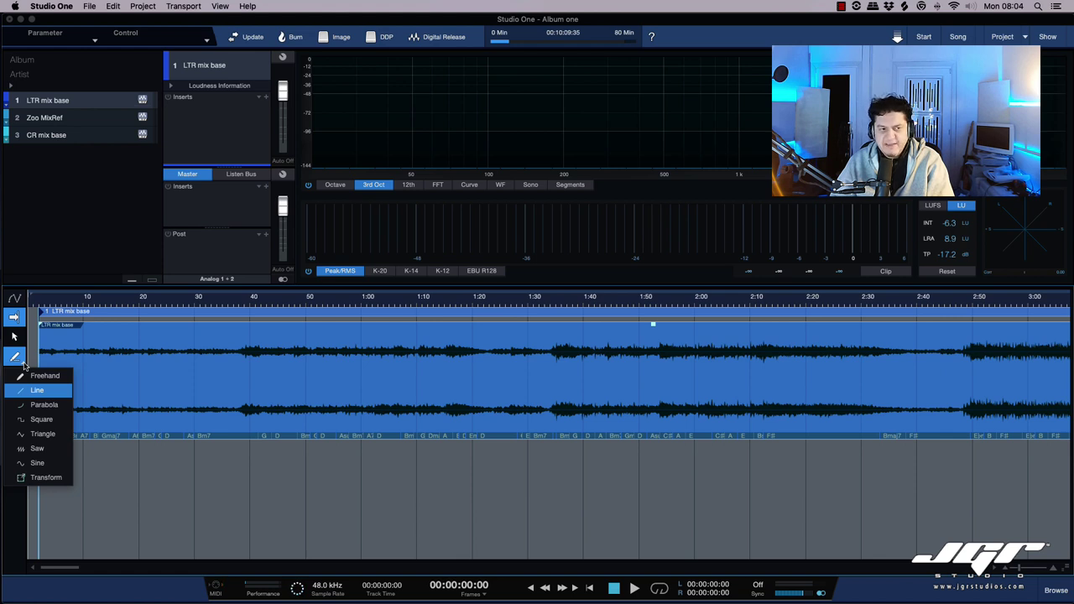
click(23, 366)
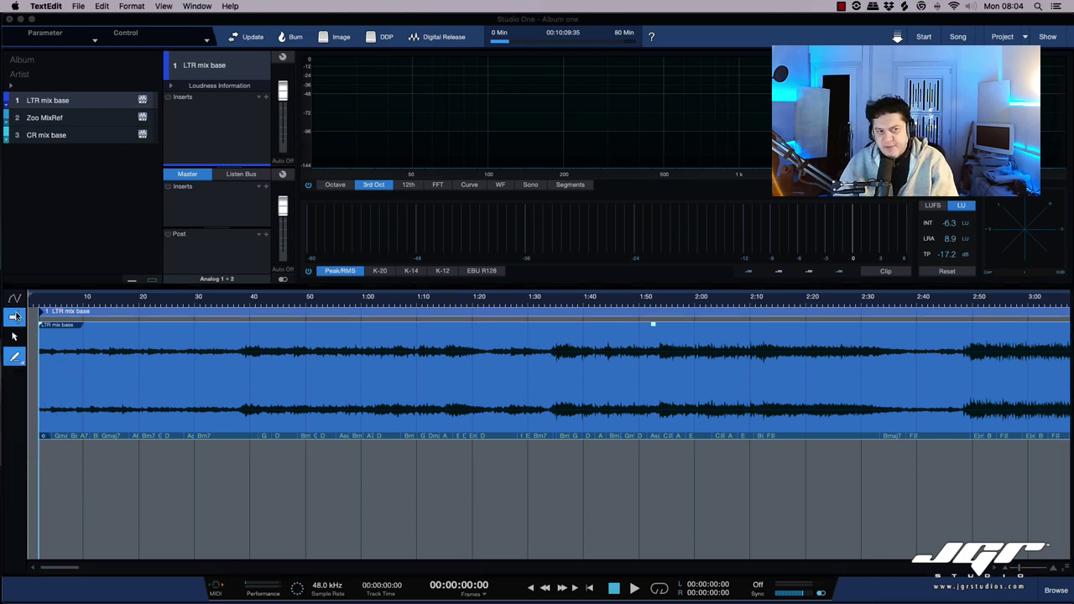
click(15, 299)
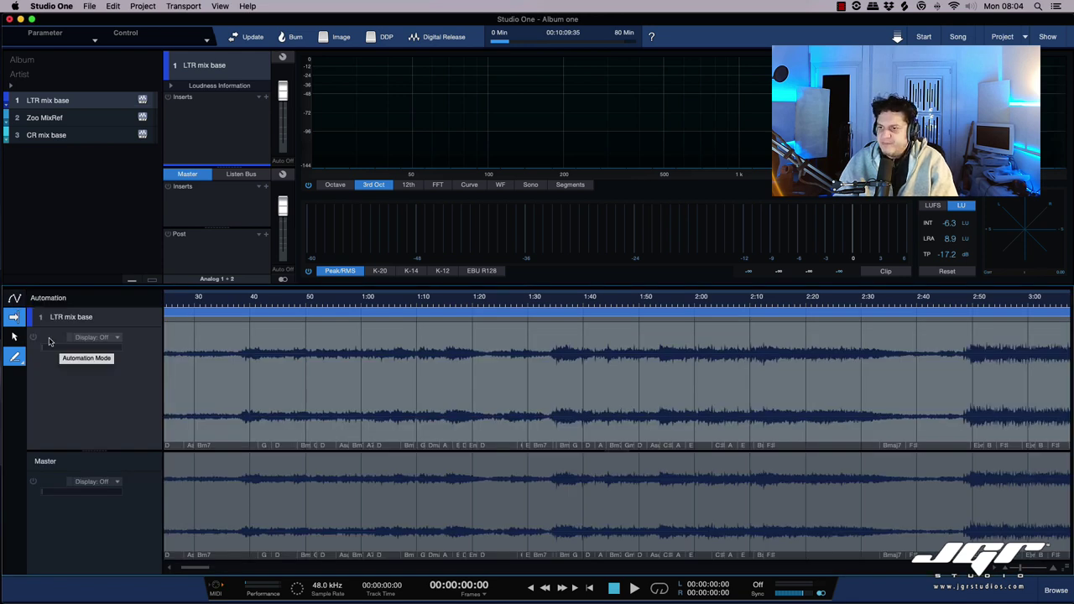
click(16, 299)
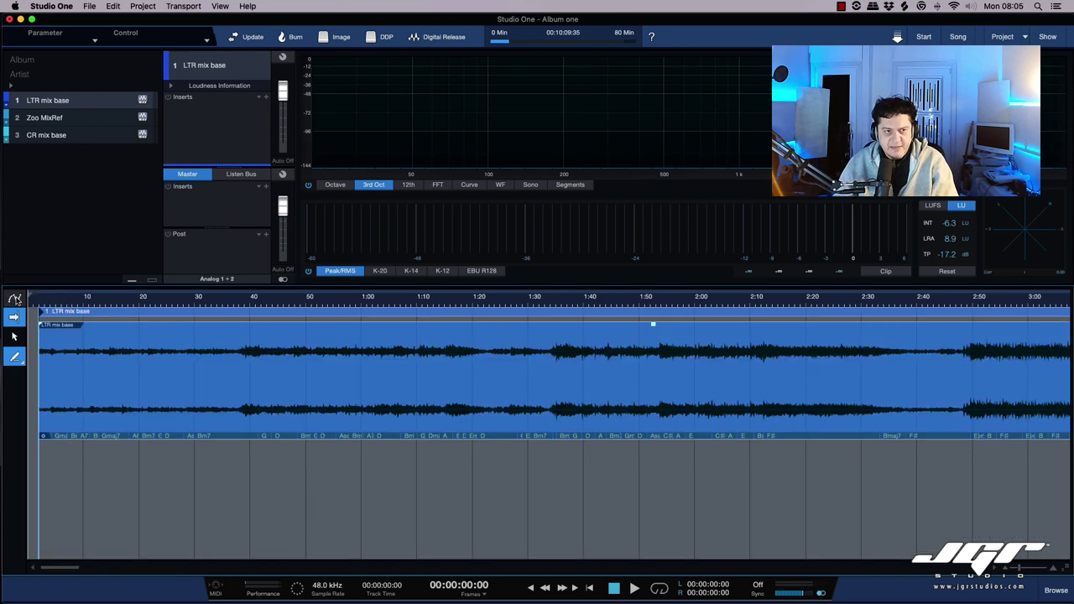
click(16, 299)
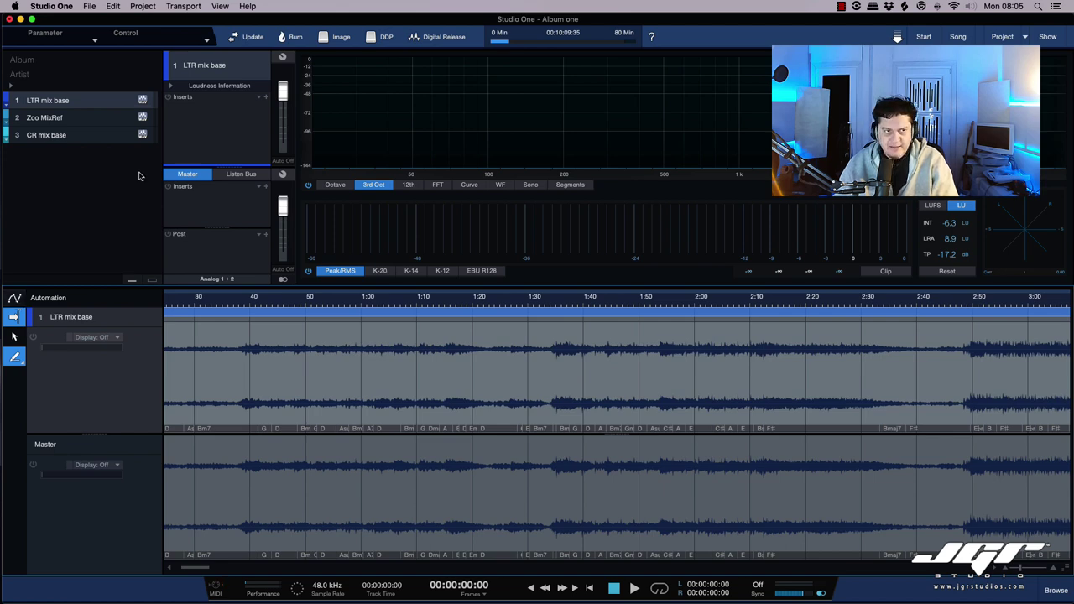
- Insert a Compressor on the LTR mix base track and show its Threshold parameter as track automation
click(265, 97)
click(336, 200)
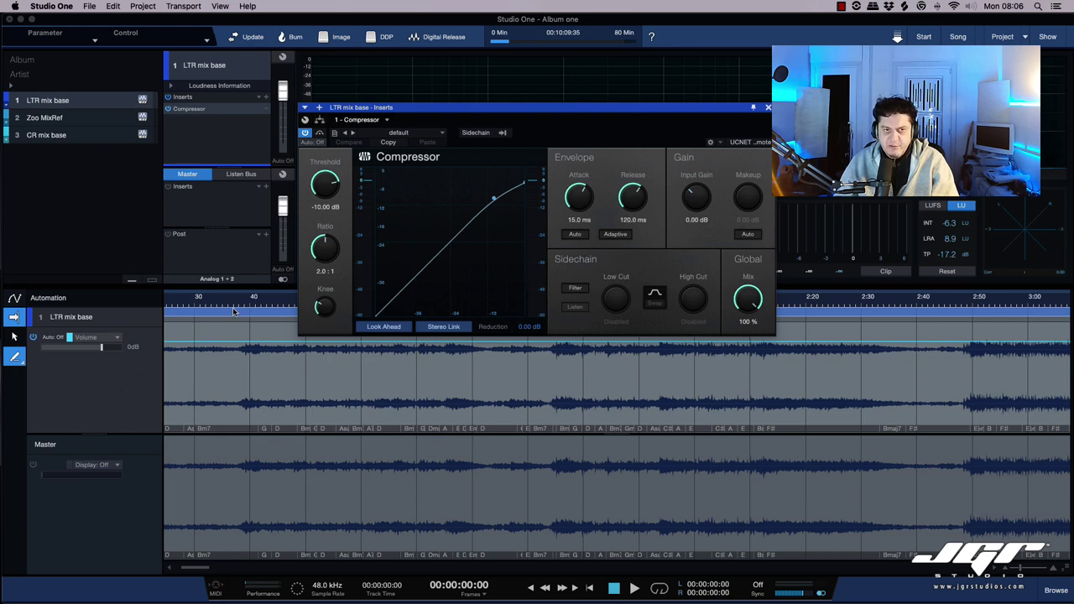
right_click(328, 189)
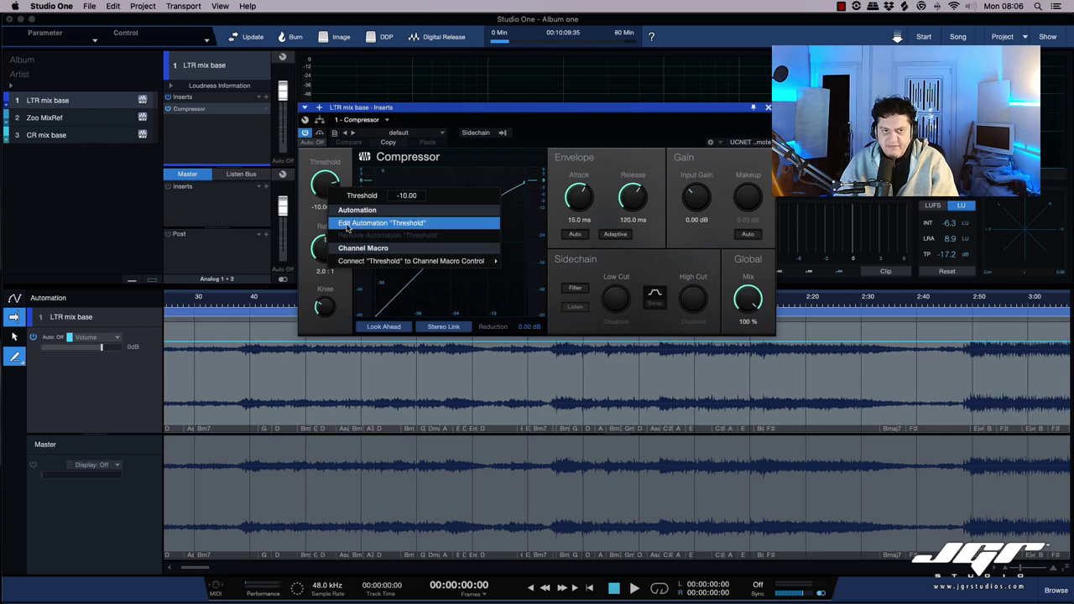
click(427, 223)
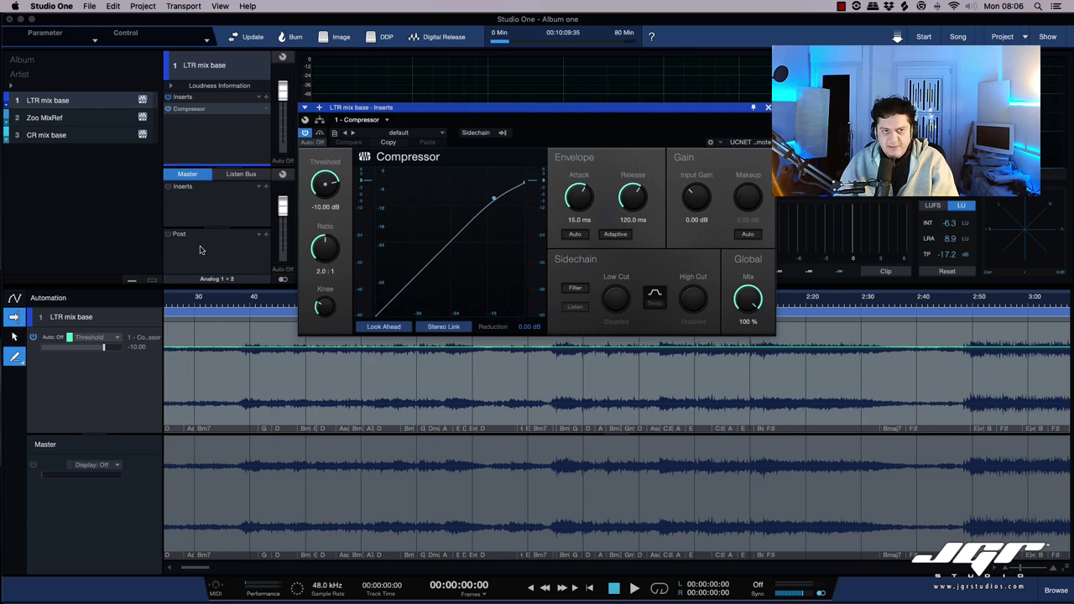
- Show Volume automation in the Master lane and the Compressor's Mix automation in the LTR mix base lane
click(112, 465)
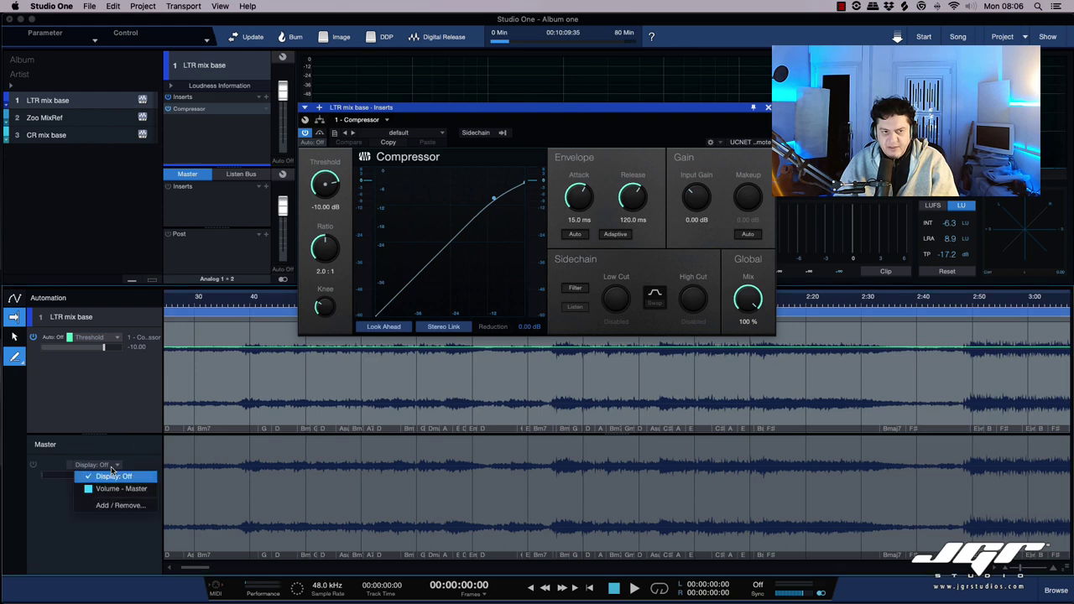
click(120, 488)
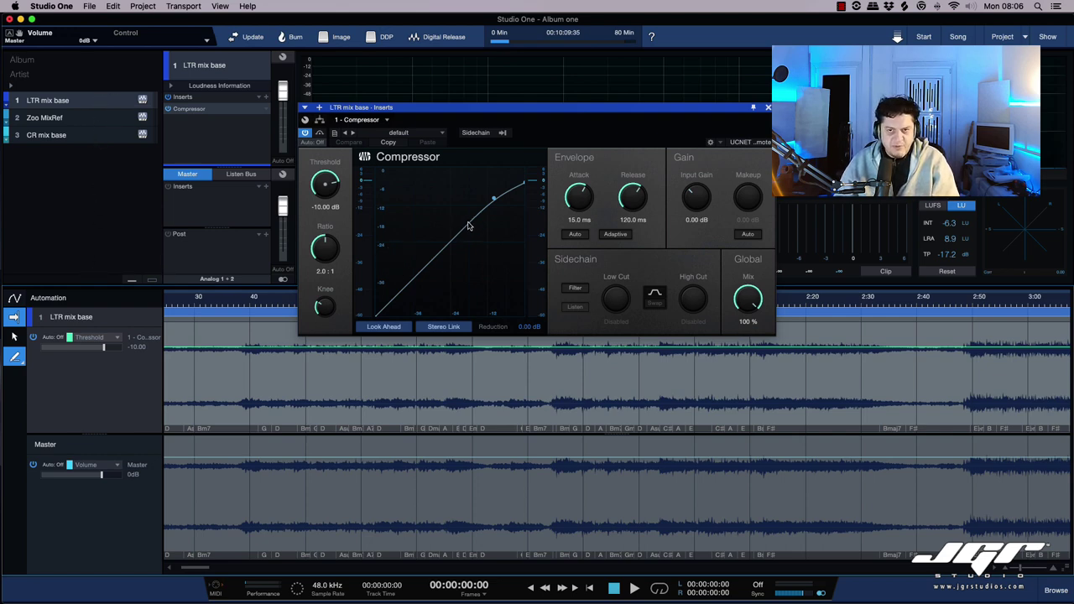
right_click(749, 305)
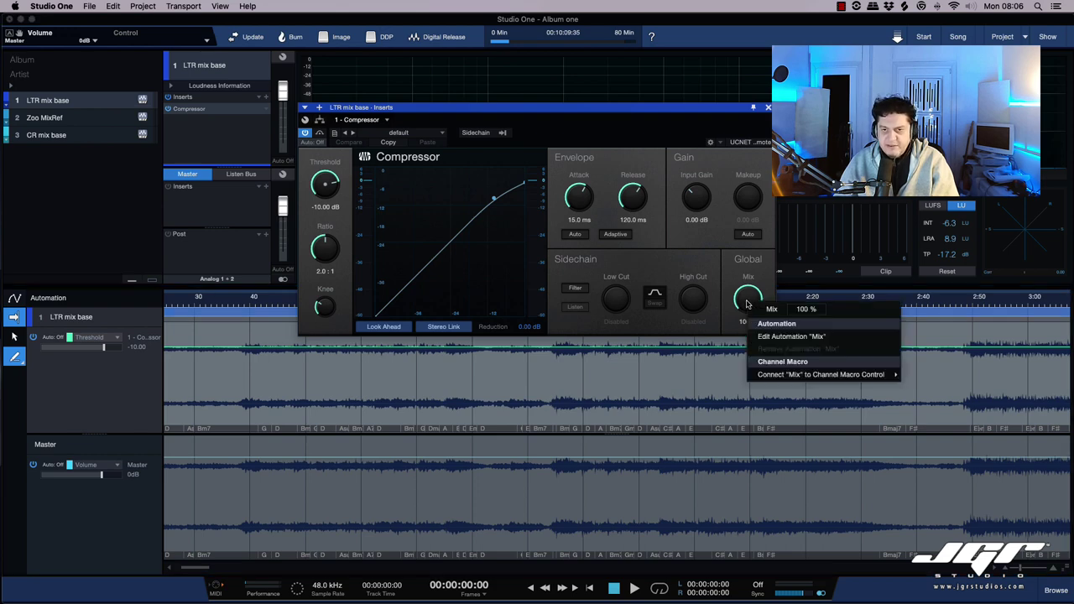
click(792, 336)
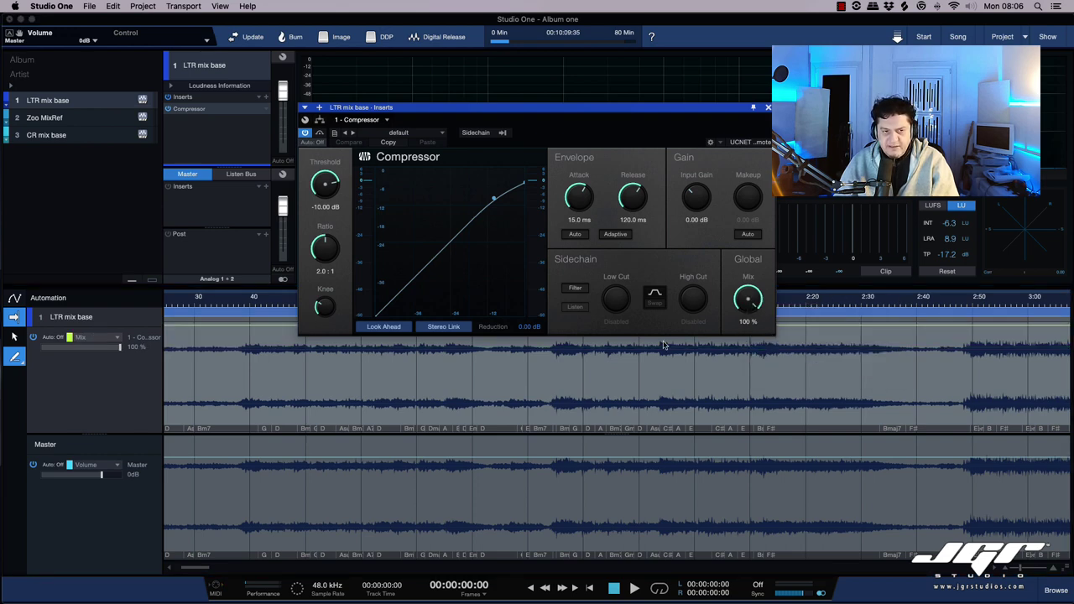
click(118, 337)
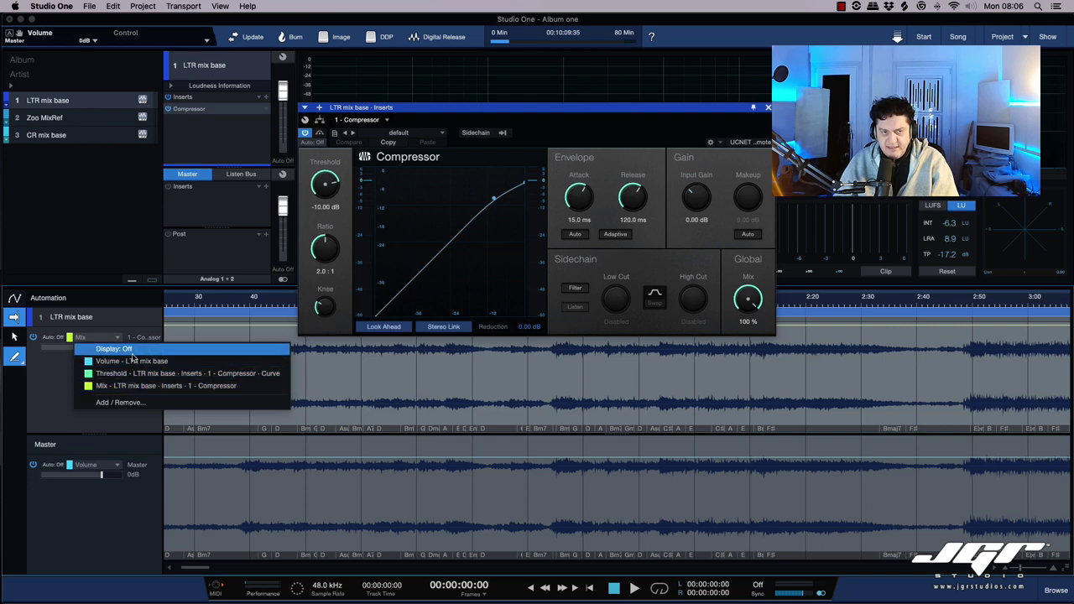
click(67, 383)
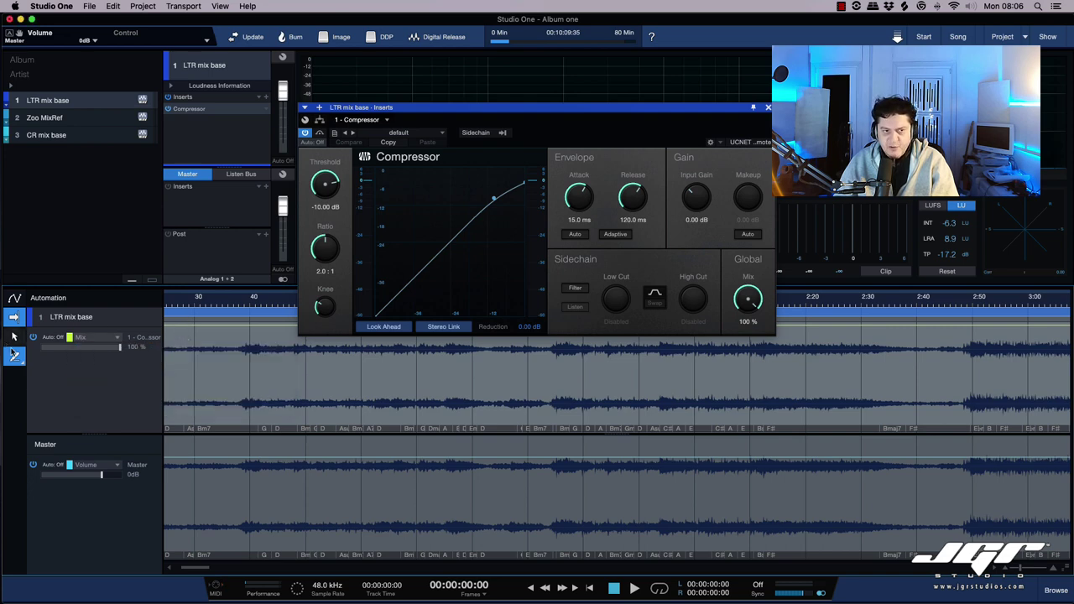
- Switch the Paint tool to Freehand and draw a Mix automation point at about 0:27 on LTR mix base
click(14, 355)
click(53, 377)
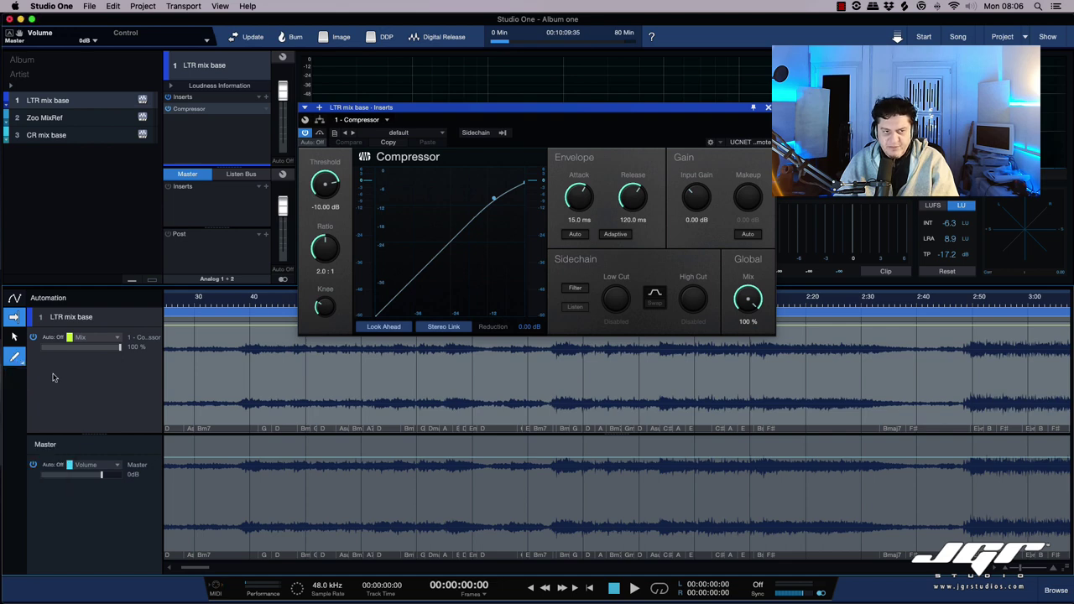
click(179, 323)
click(265, 326)
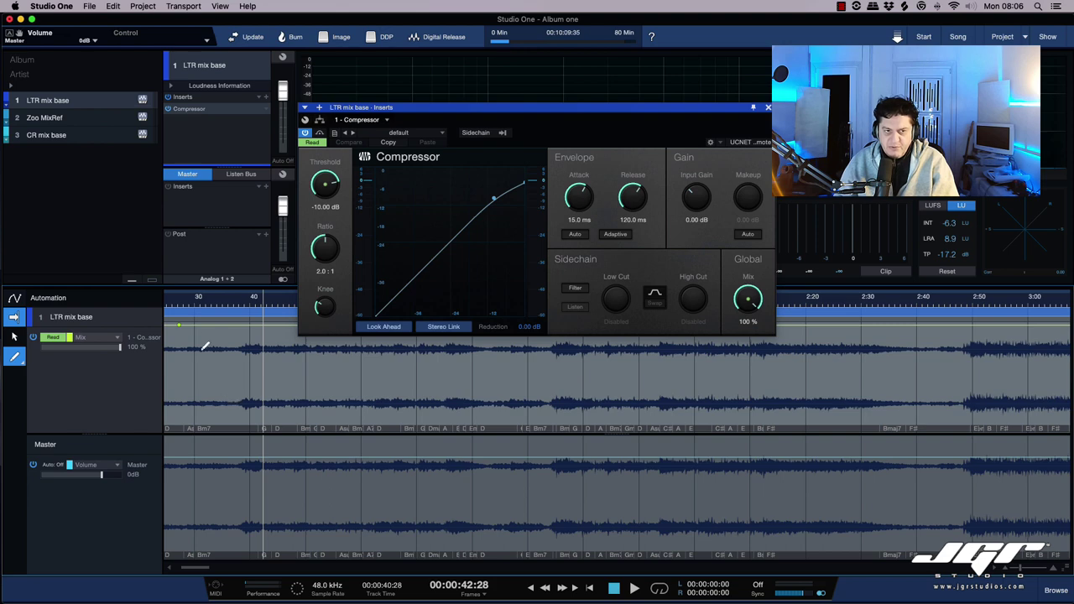
- Use the Arrow tool to shape the Mix automation into a peak at about 0:39, falling back to about 62 % near 0:49
key(1)
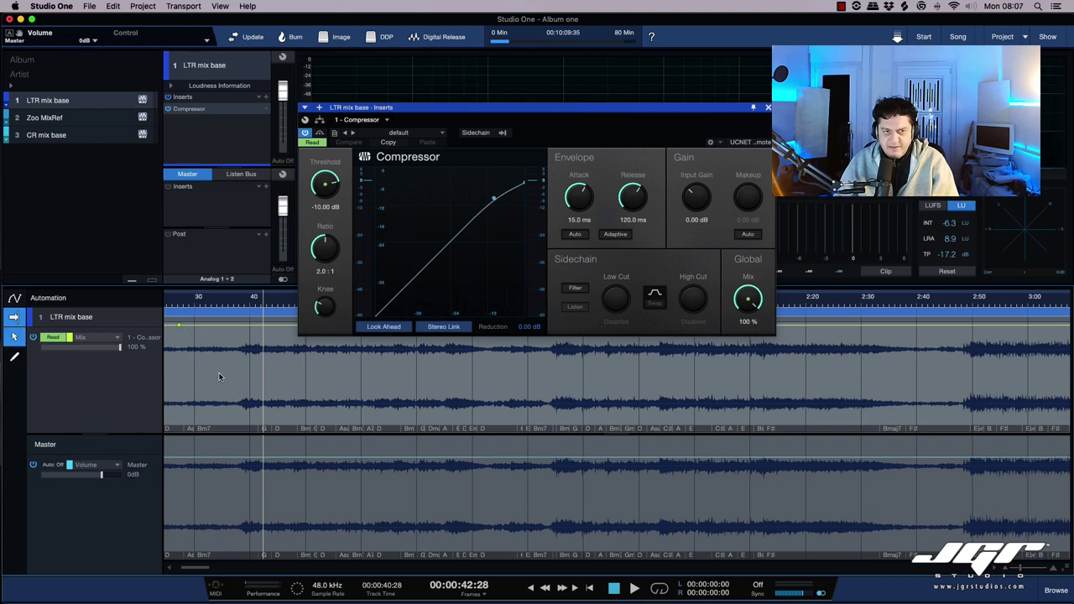
drag(216, 341, 249, 345)
click(304, 367)
- Audition the Mix automation from about 0:29, and refine the peak with a curved rise and a height of about 91 %
click(192, 303)
key(space)
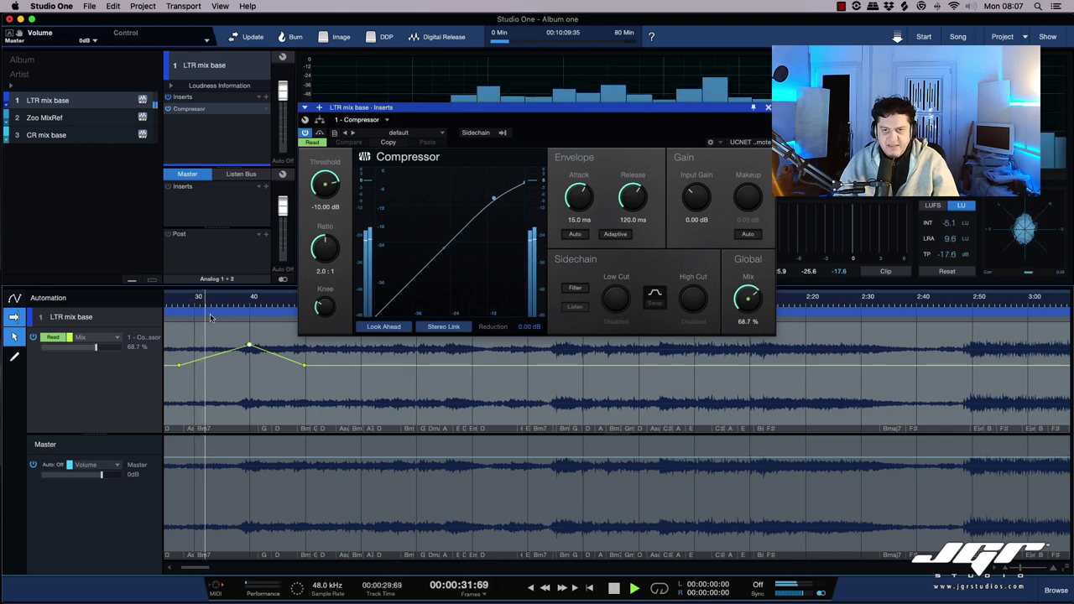
key(space)
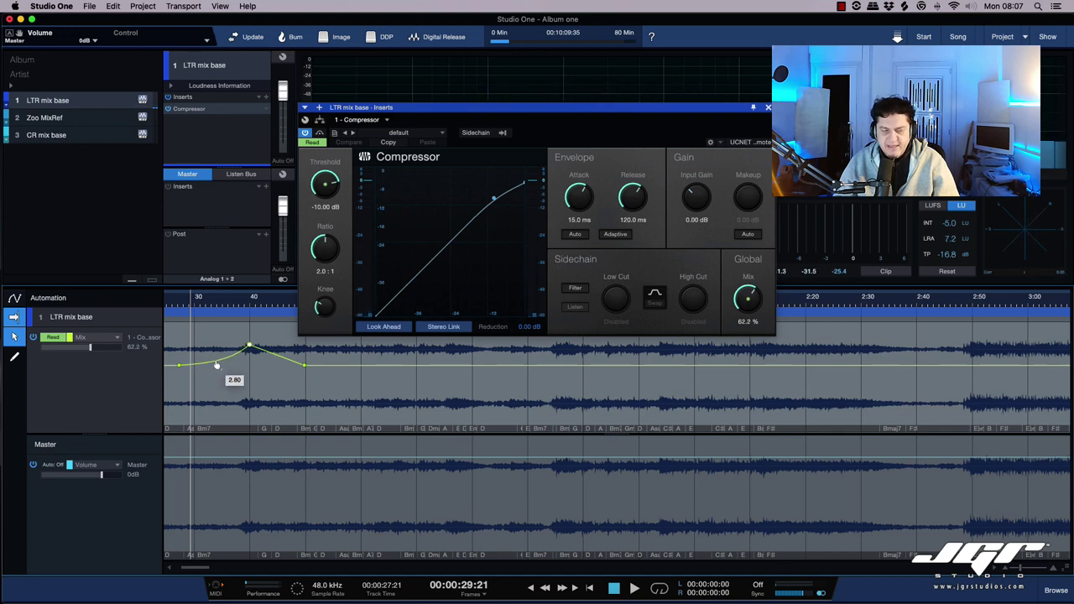
drag(249, 345, 250, 338)
scroll(252, 339, left, 1)
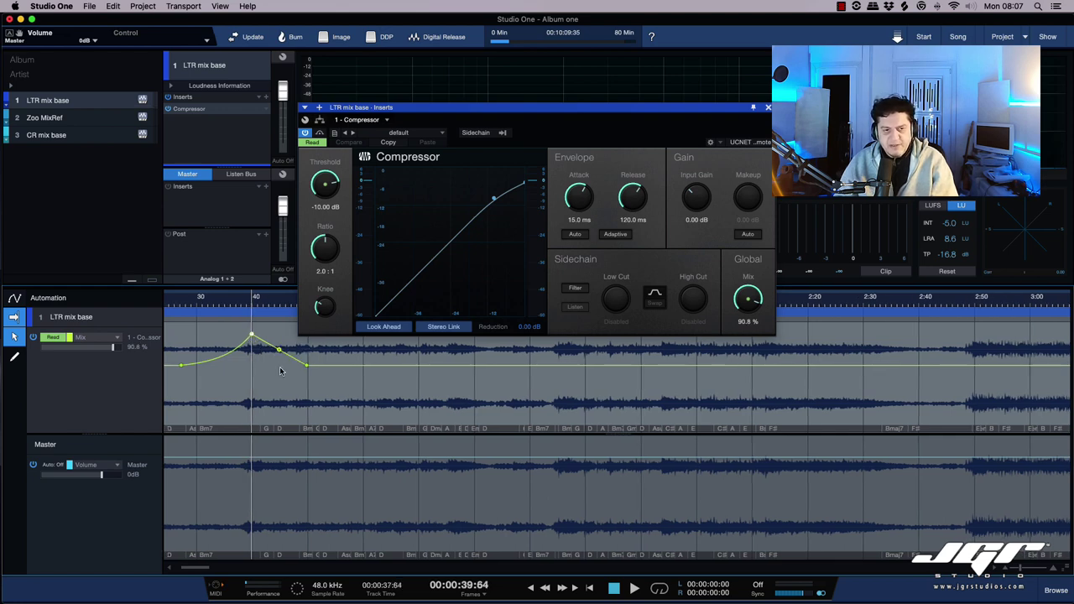
- Add Mix automation points at about 1:08 and 1:22, with a dip to about 49 % between them near 1:15
click(410, 366)
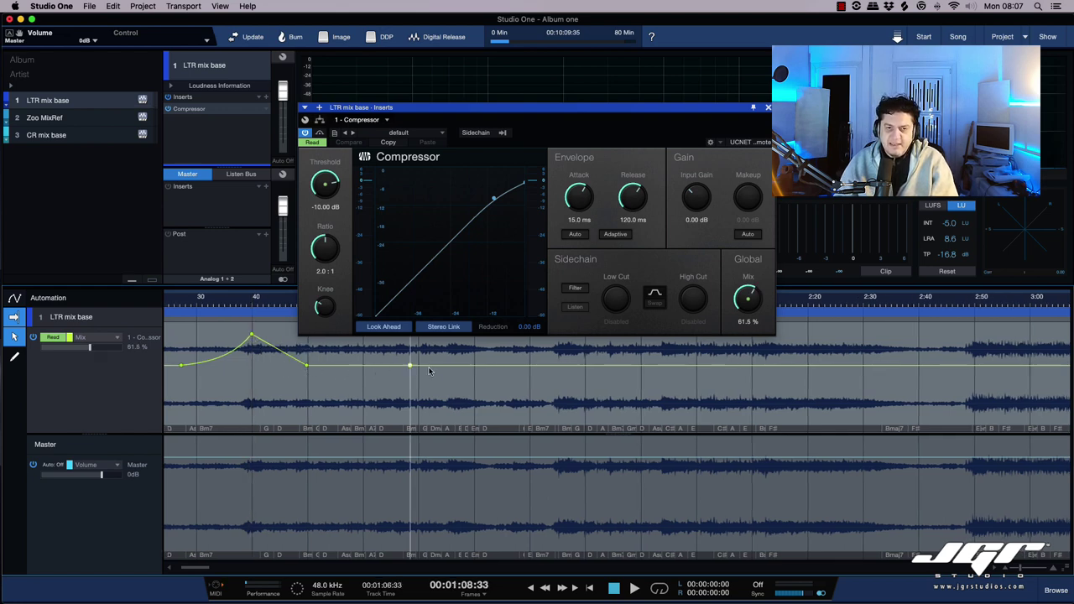
click(491, 366)
click(447, 365)
drag(447, 367, 448, 379)
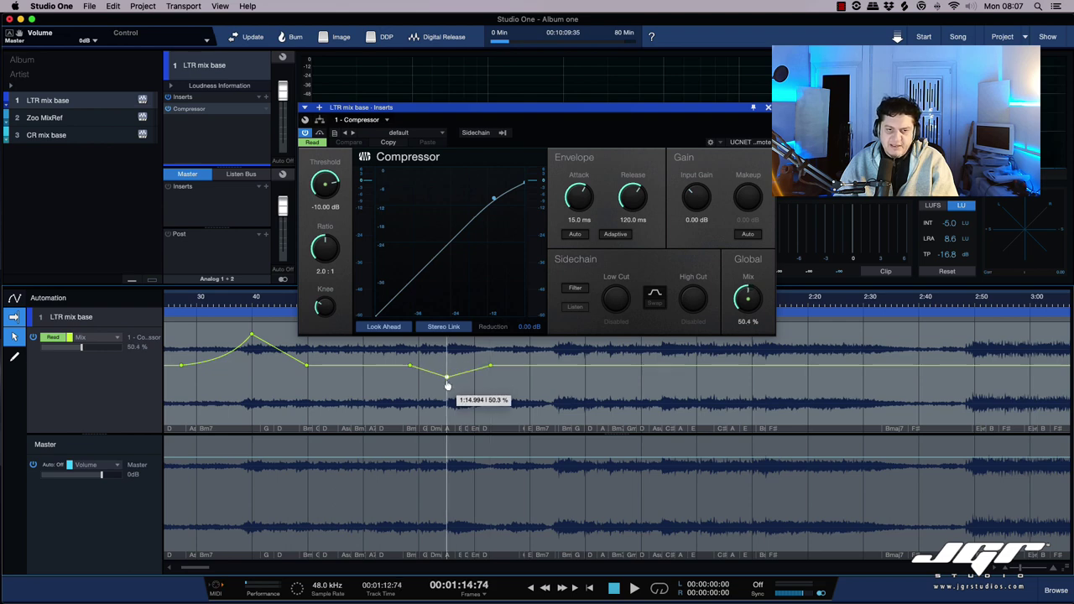
- Add the Compressor's Release parameter from the Gain / Envelope group to the LTR mix base automation parameters
click(143, 336)
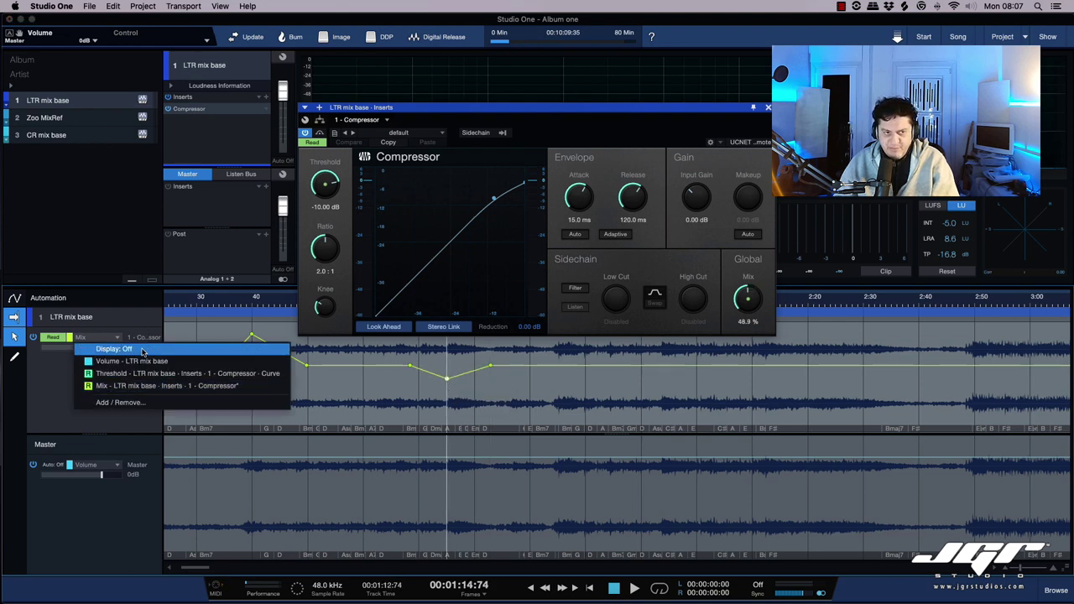
click(142, 403)
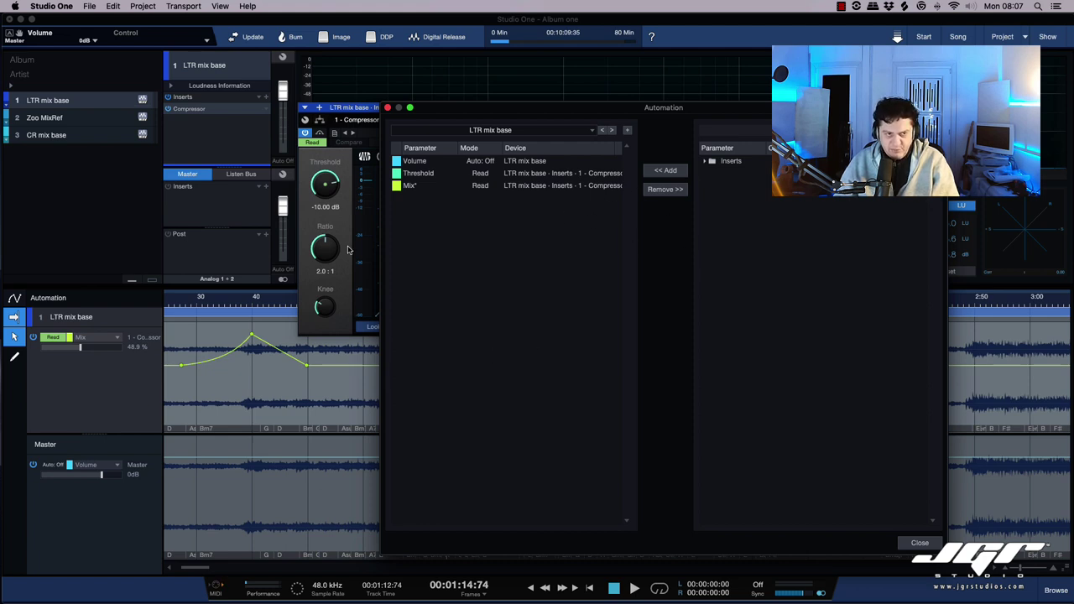
click(705, 162)
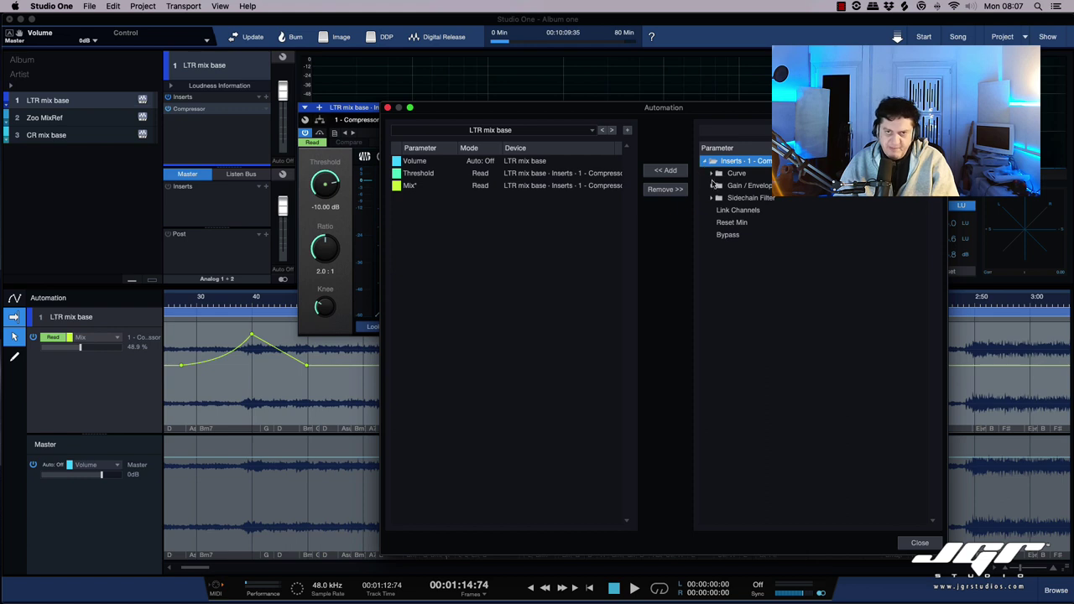
click(710, 174)
click(711, 210)
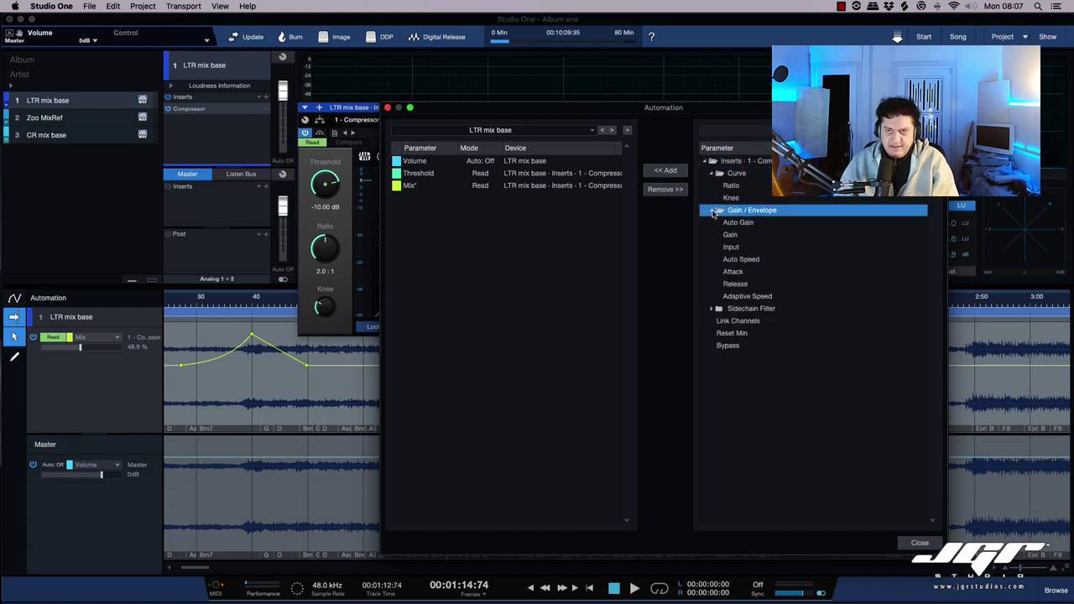
click(712, 310)
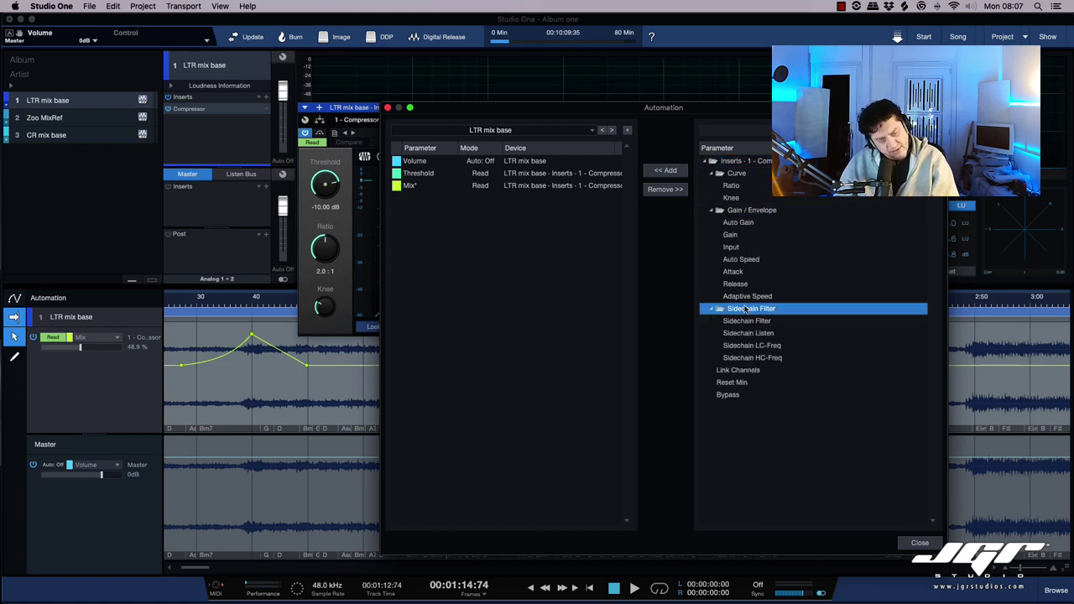
click(714, 287)
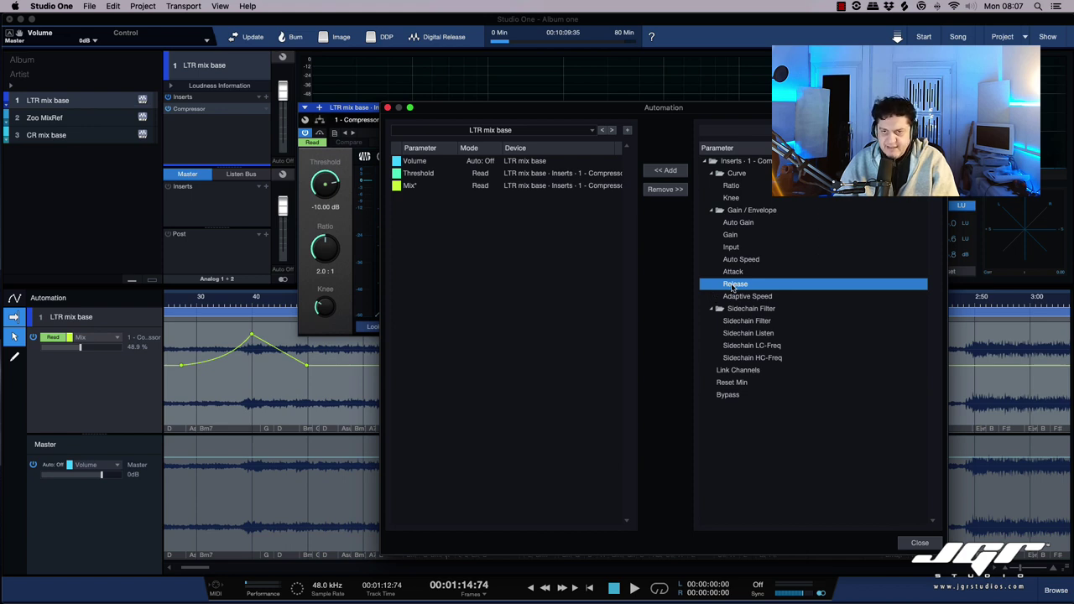
click(665, 172)
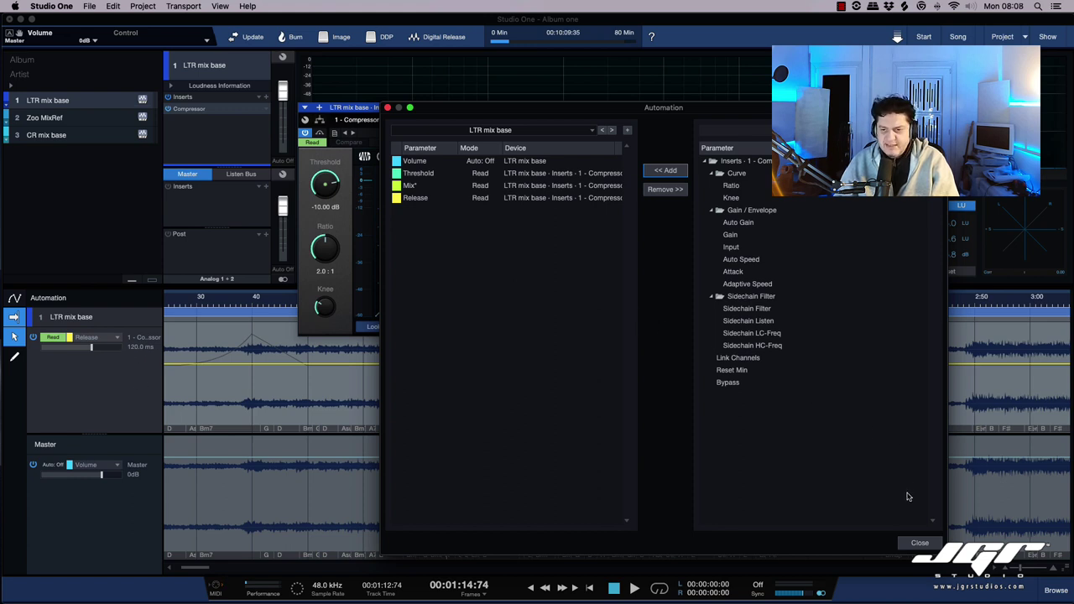
click(920, 543)
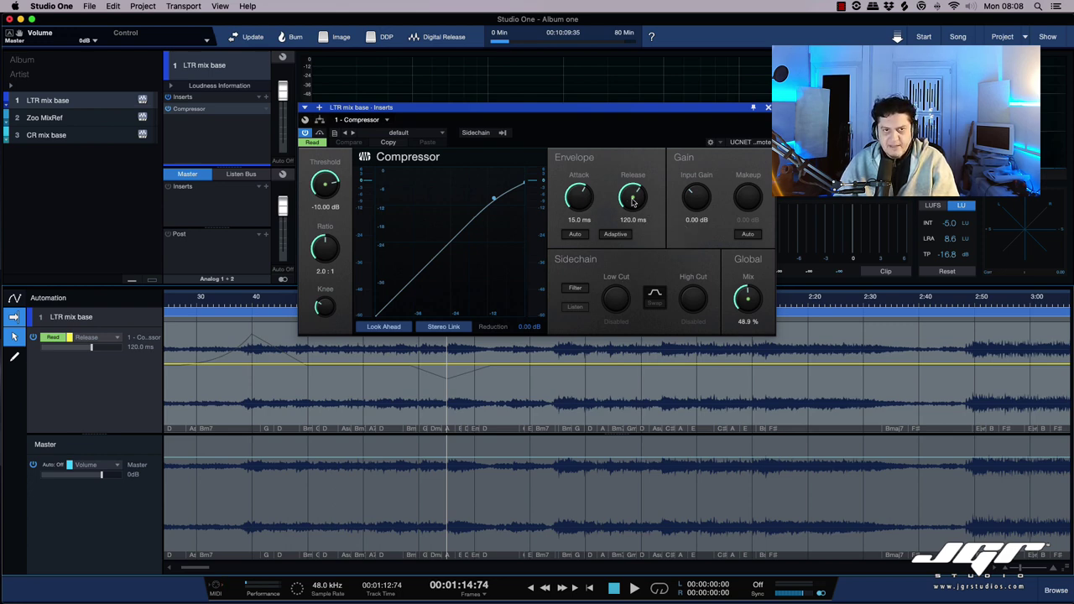
- Close the Compressor window and add the Weiss EQ1 plug-in to the LTR mix base inserts
click(767, 107)
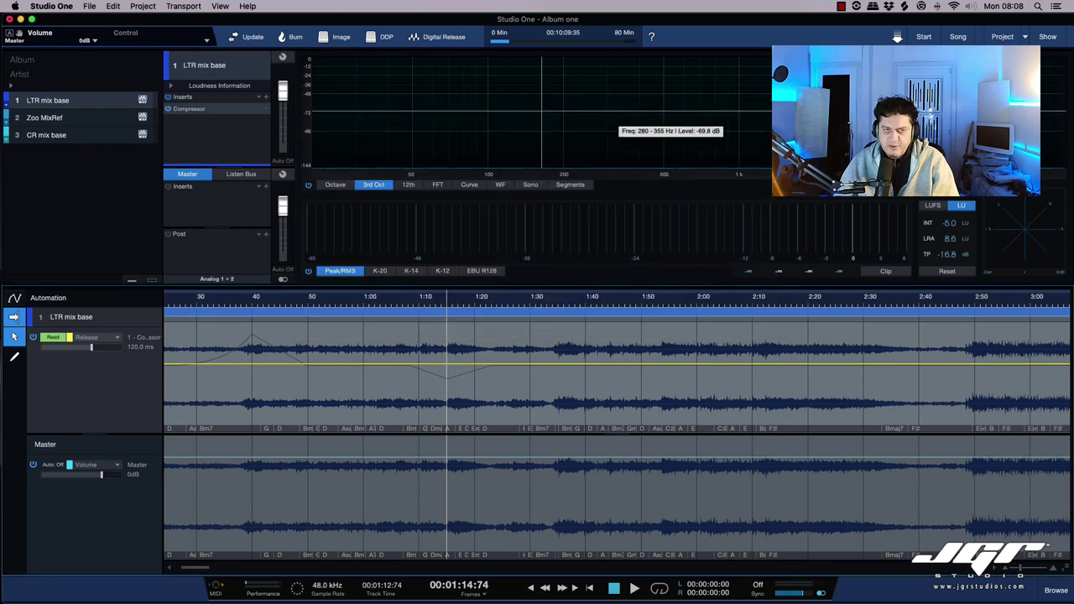
click(266, 98)
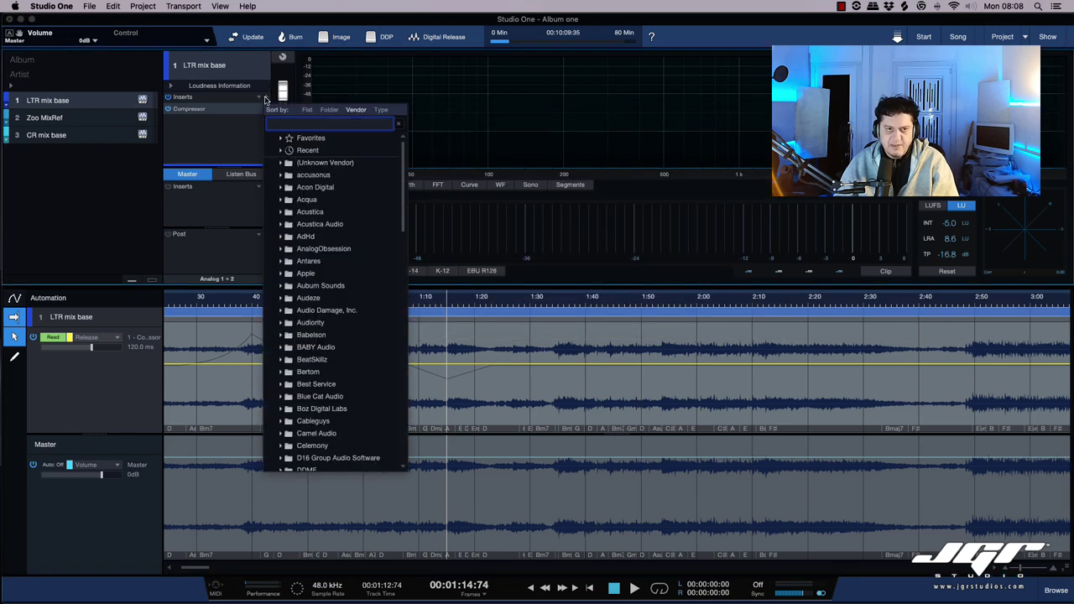
text(weiss)
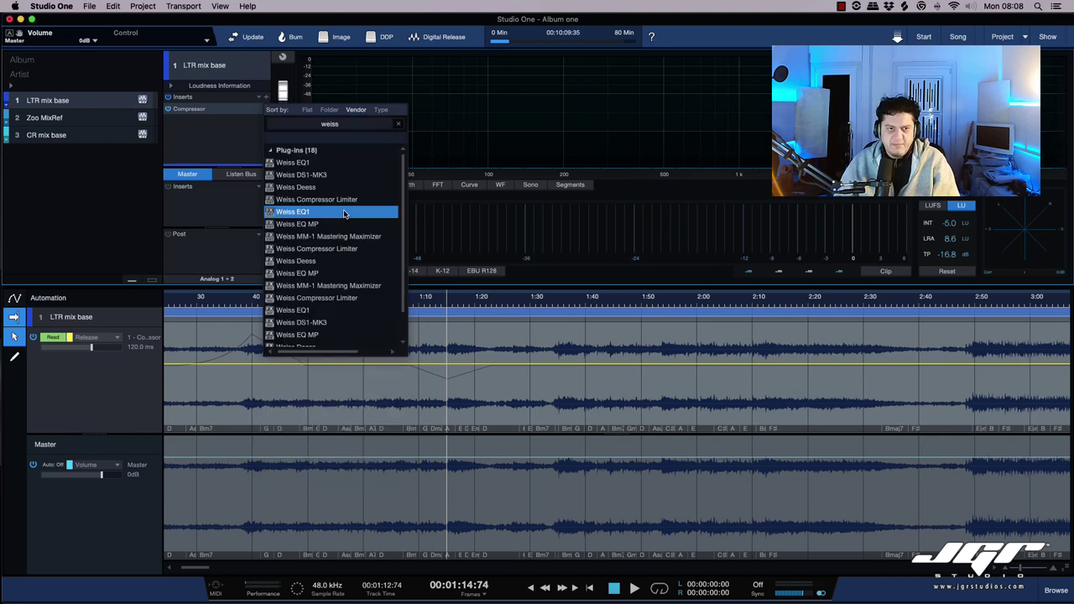
click(343, 213)
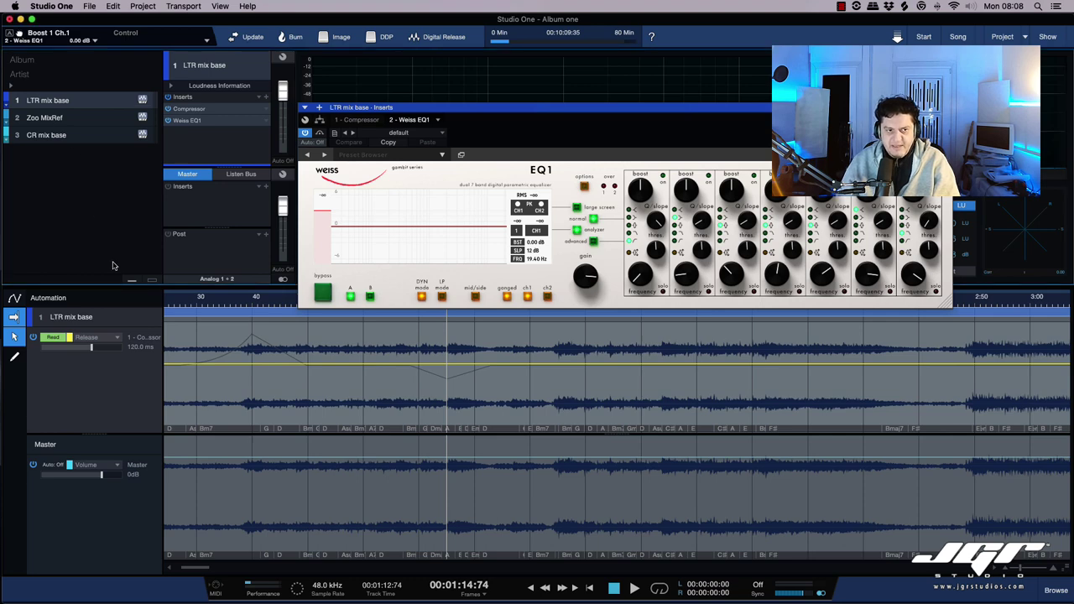
- Assign the Weiss EQ1's Boost 1 Ch.1 to the LTR mix base automation lane, with a dip near 0:39 between points at about 0:35 and 0:42
drag(145, 382, 203, 377)
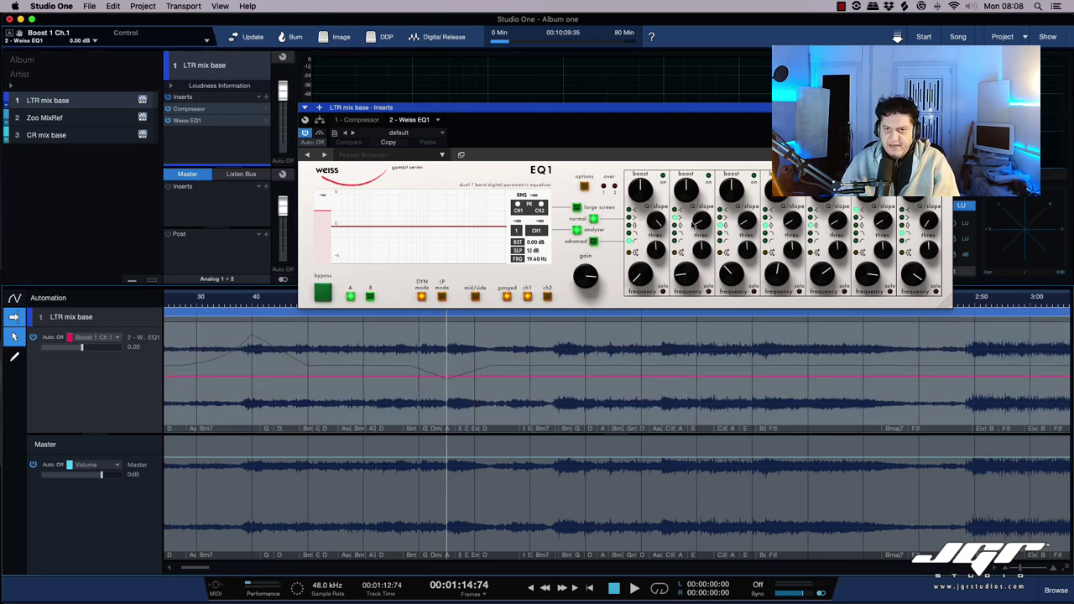
click(227, 376)
click(265, 377)
drag(254, 379, 248, 404)
- Audition the Boost 1 Ch.1 automation from about 0:36
click(233, 302)
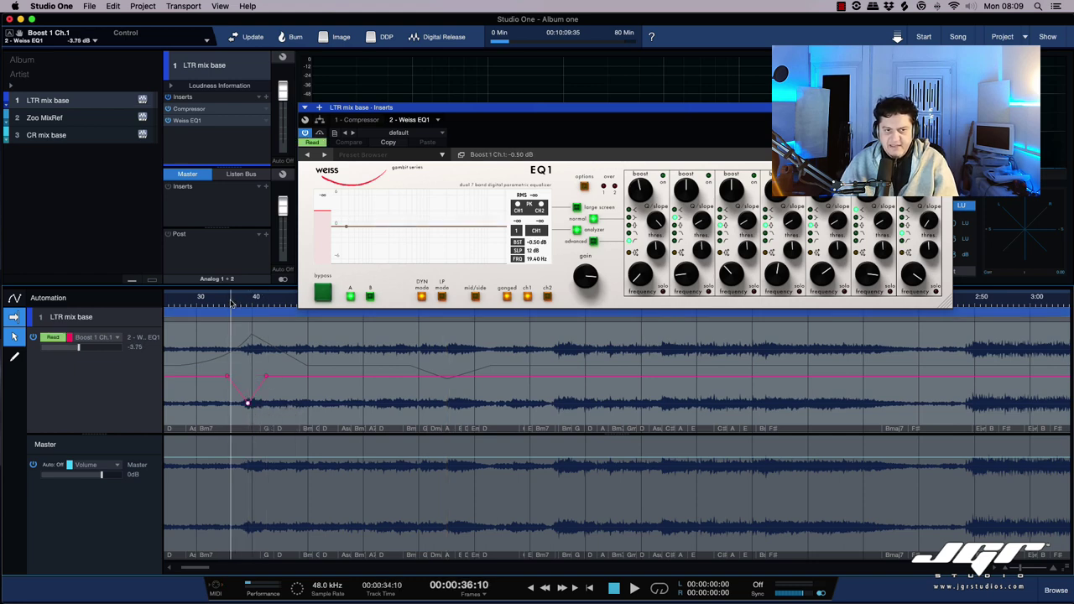
key(space)
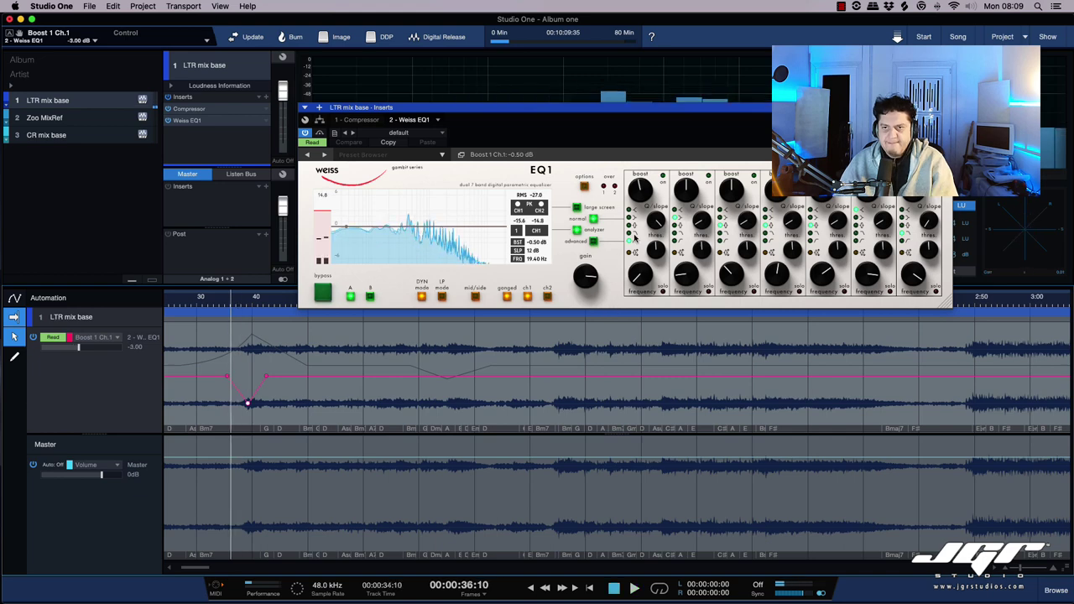
key(space)
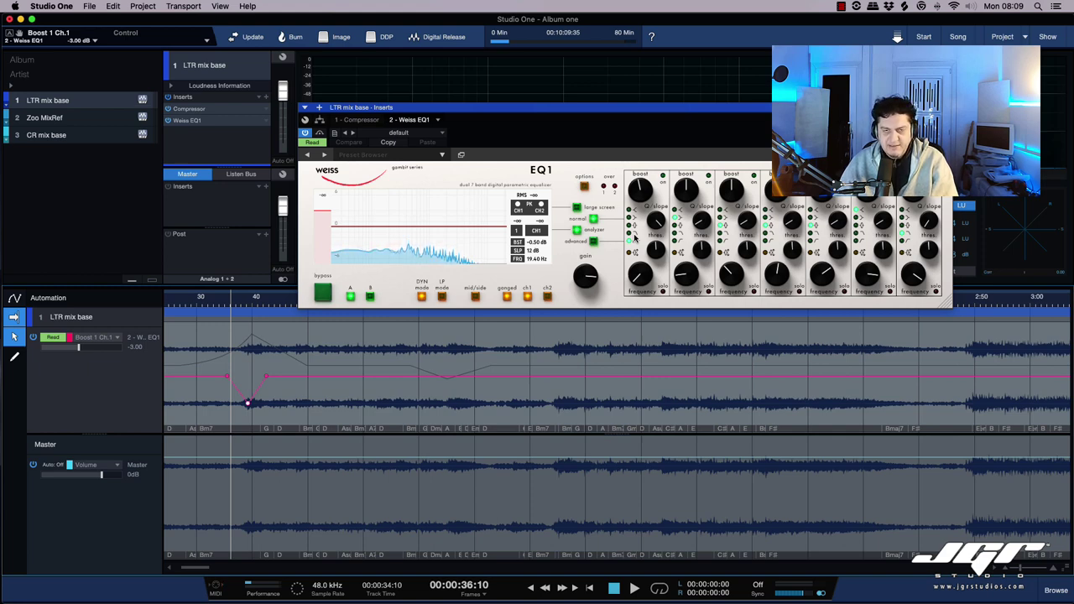
- Compare the timeline with the automation lanes hidden and shown, back to the start of LTR mix base
click(16, 300)
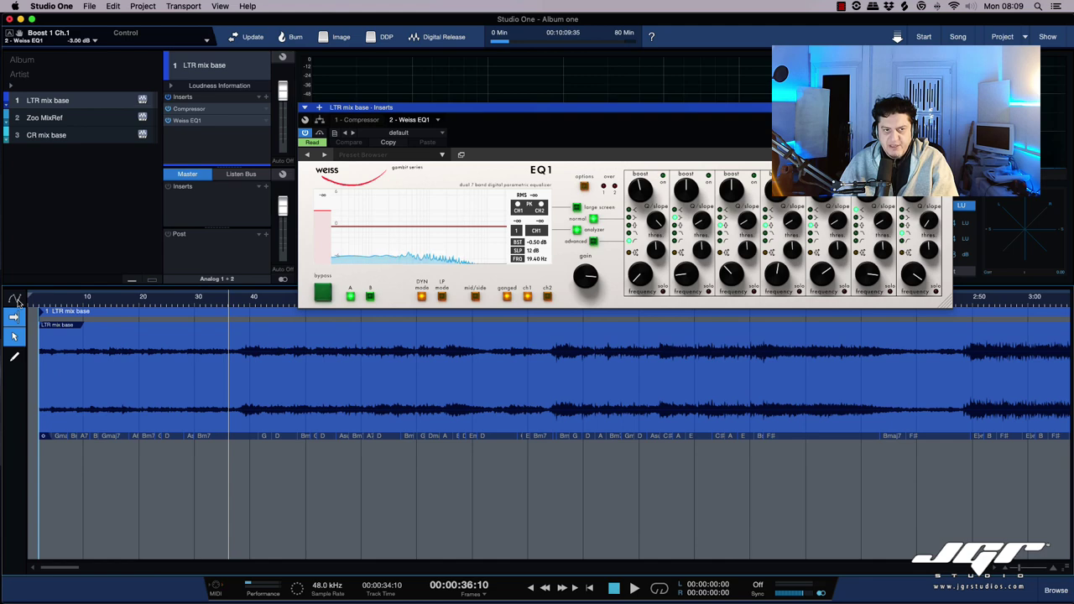
click(17, 301)
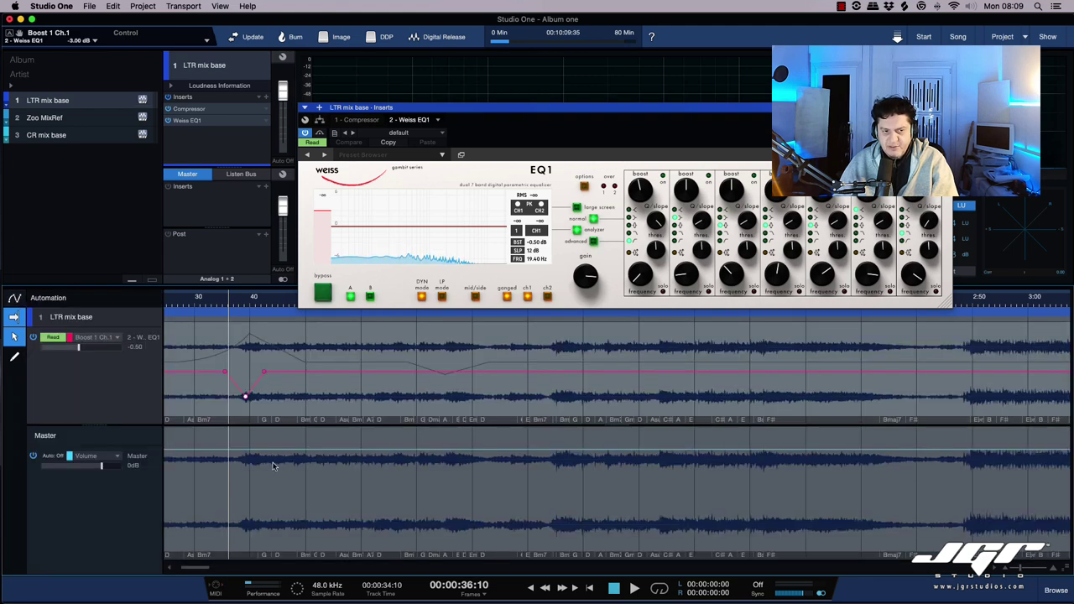
scroll(273, 481, left, 5)
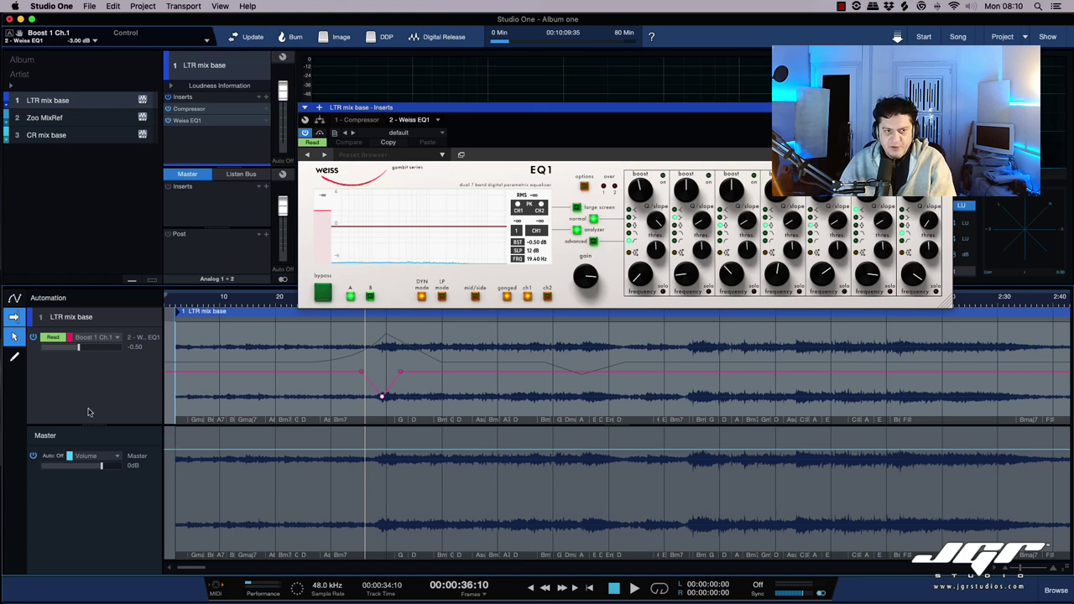
- Hide the automation lanes, enable the Gain Envelope on the LTR mix base event, and add a small dip at about 0:39
click(14, 299)
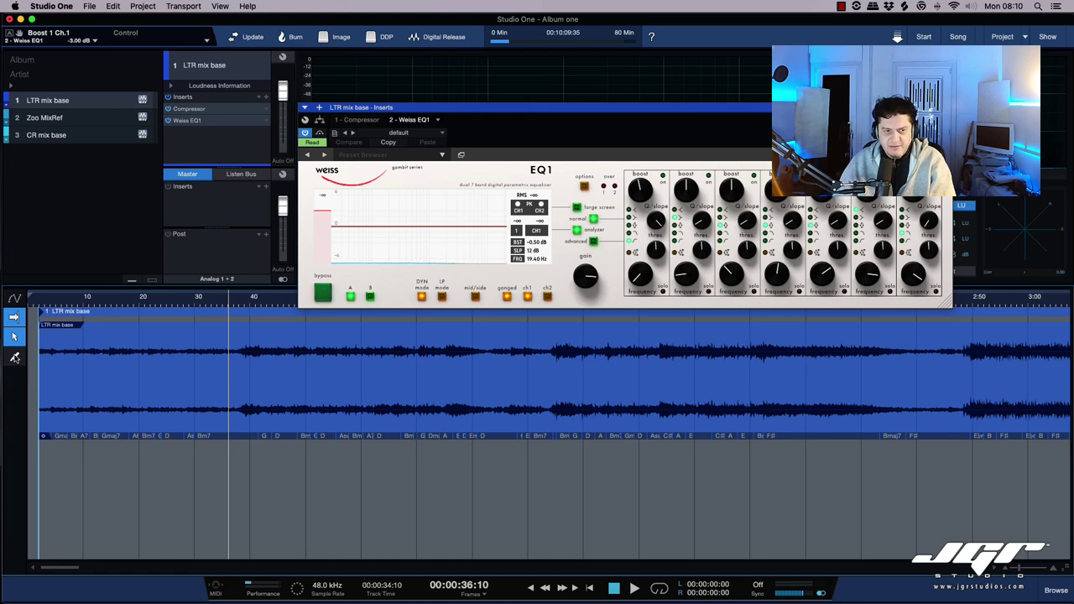
right_click(108, 384)
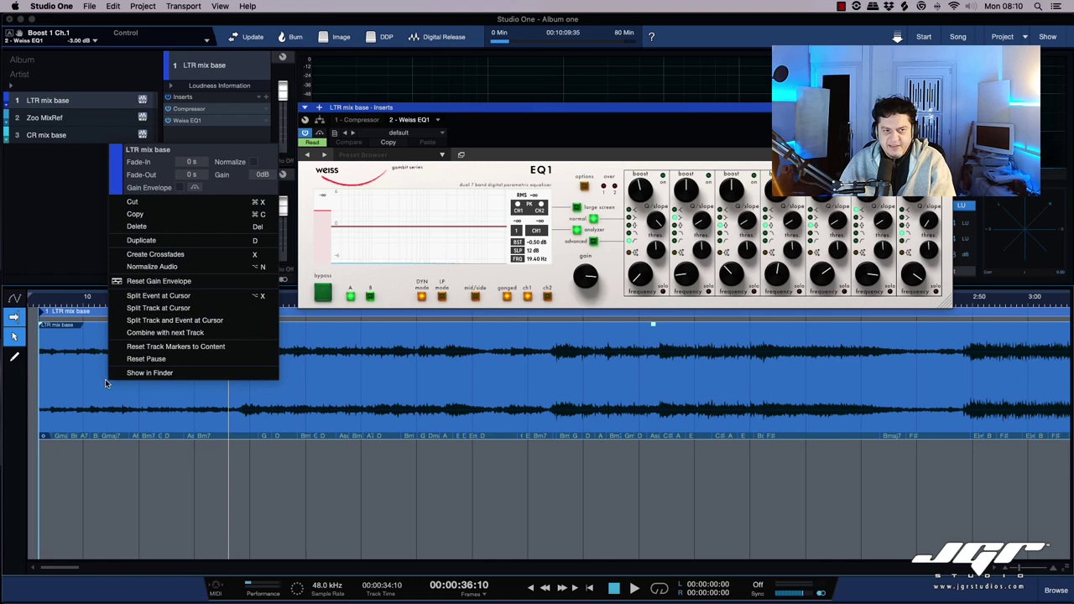
click(180, 188)
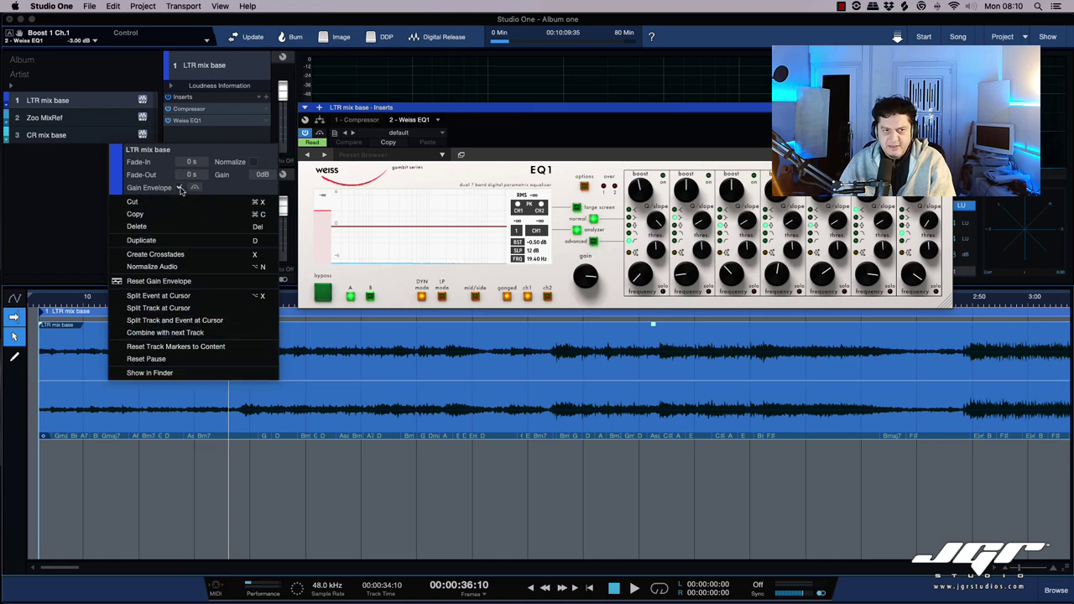
click(83, 379)
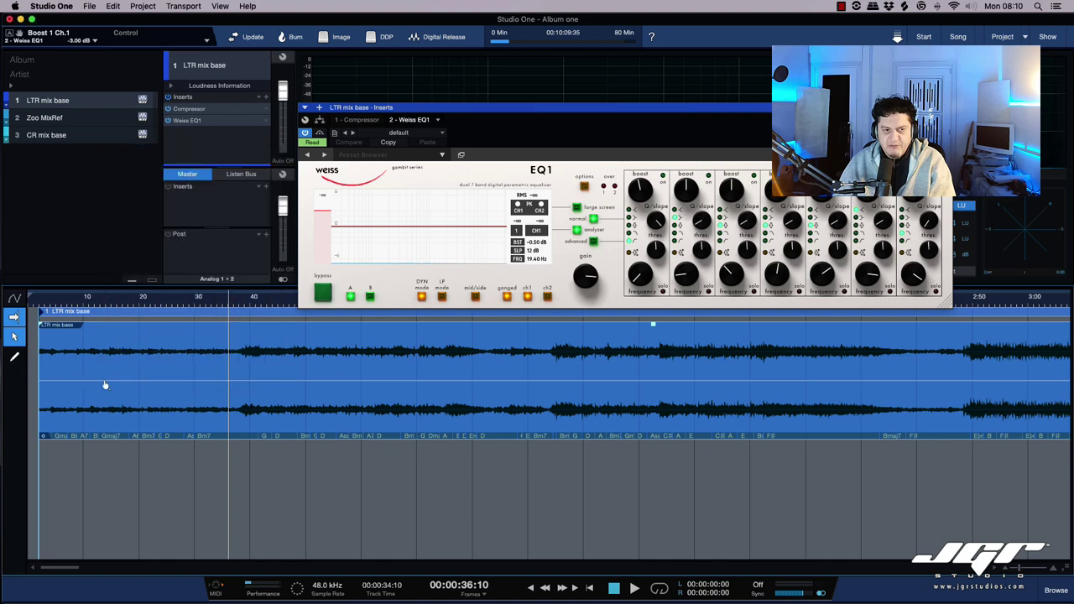
click(250, 382)
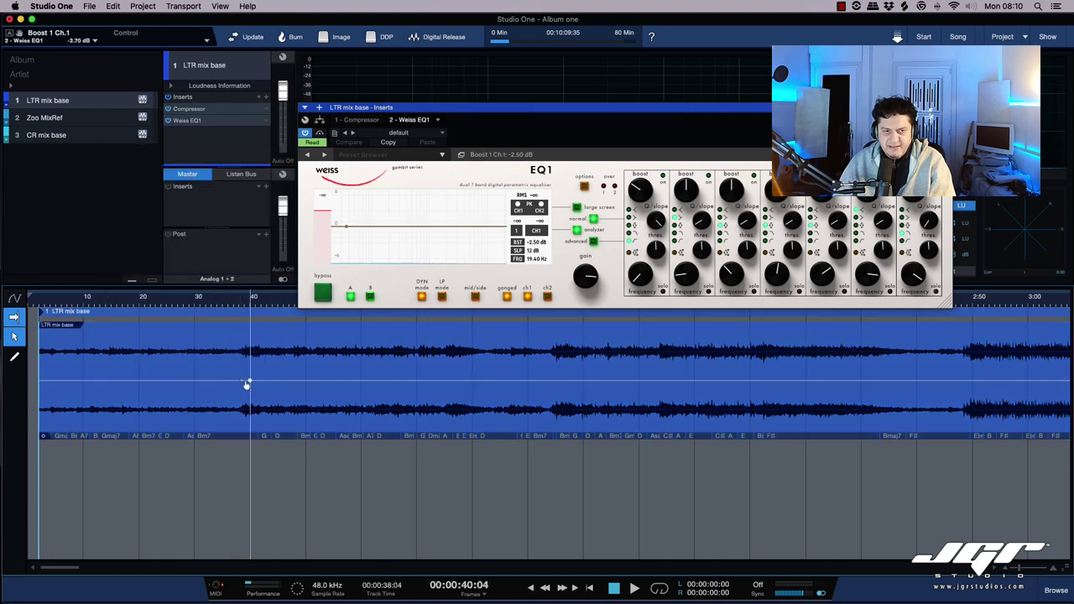
drag(249, 385, 251, 387)
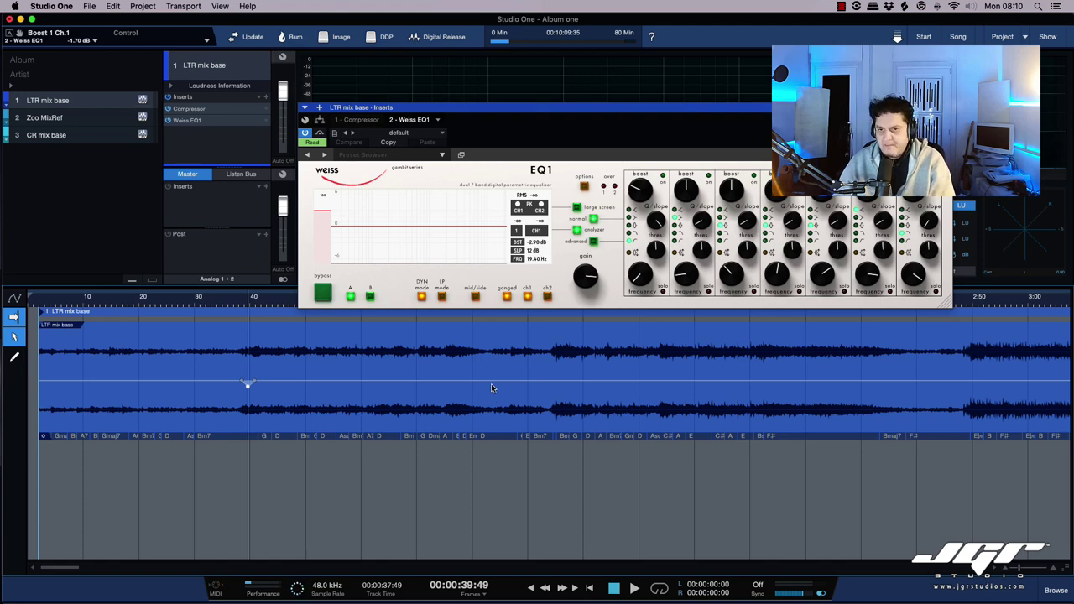
- Check the automation lanes again, return to the plain waveform view, and close the Weiss EQ1 window
click(14, 298)
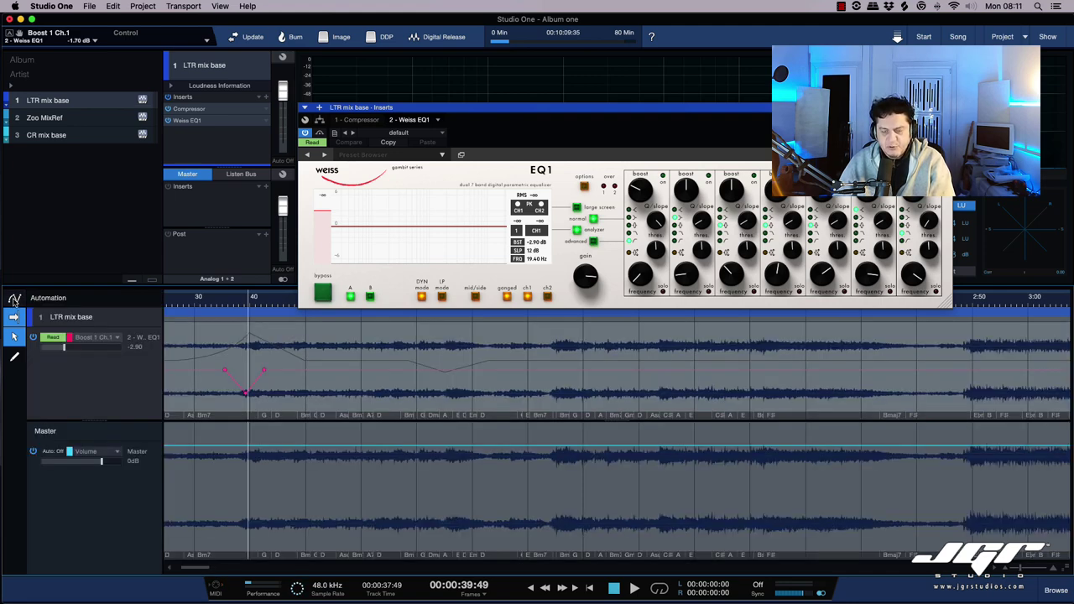
click(14, 299)
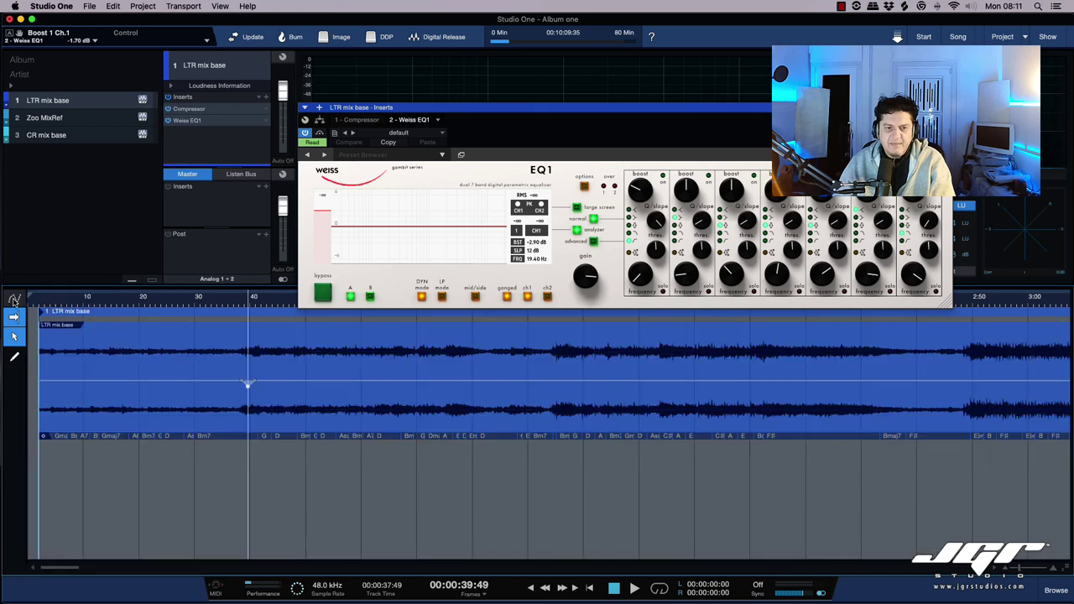
key(super+w)
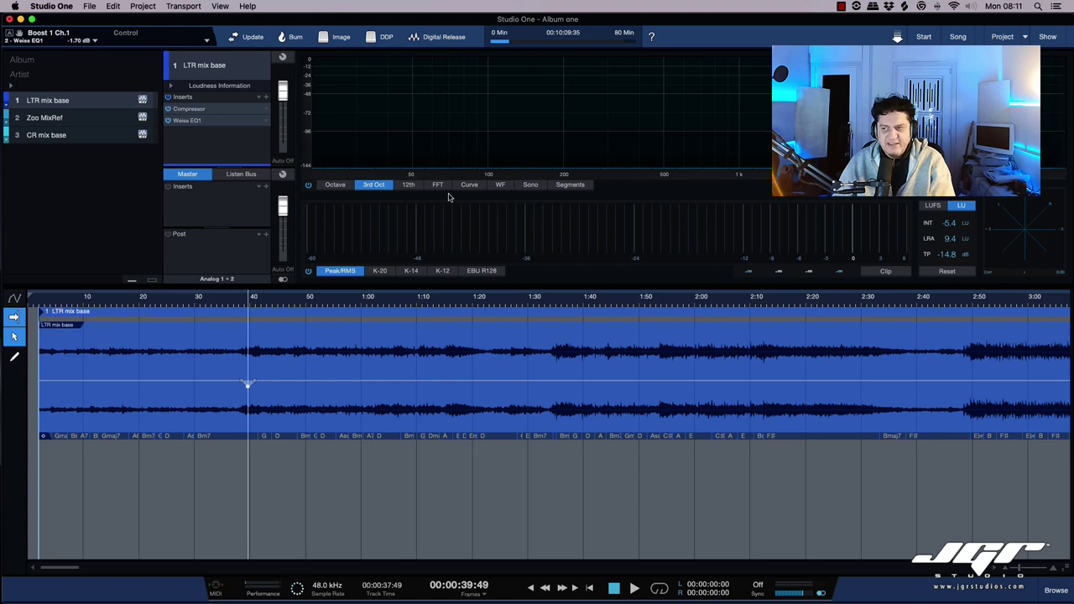
- Set the Listen Bus output to Phones 11 + 12
click(254, 174)
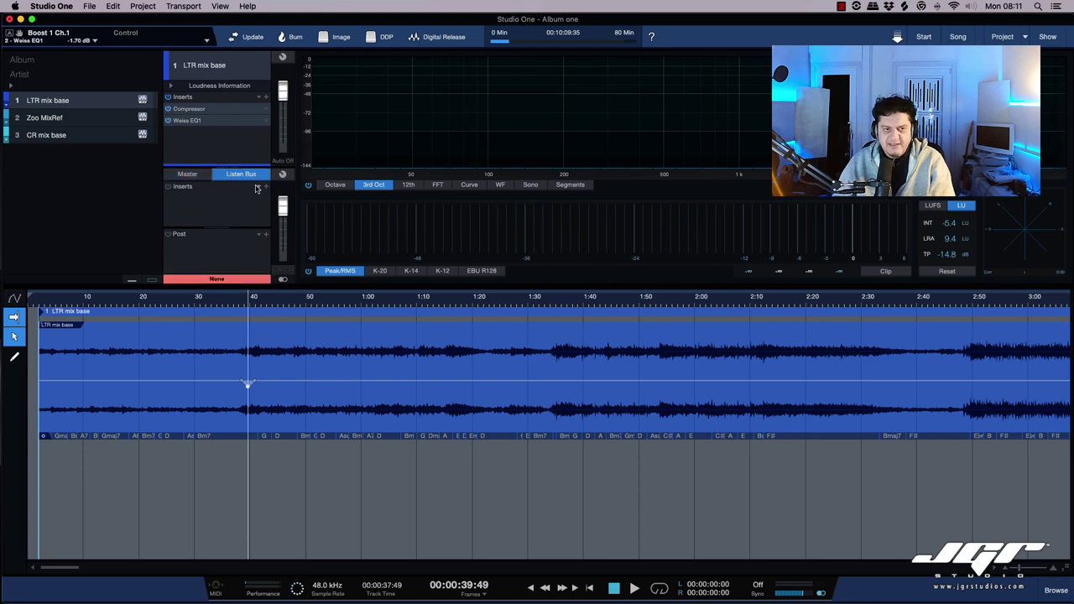
click(198, 176)
click(234, 174)
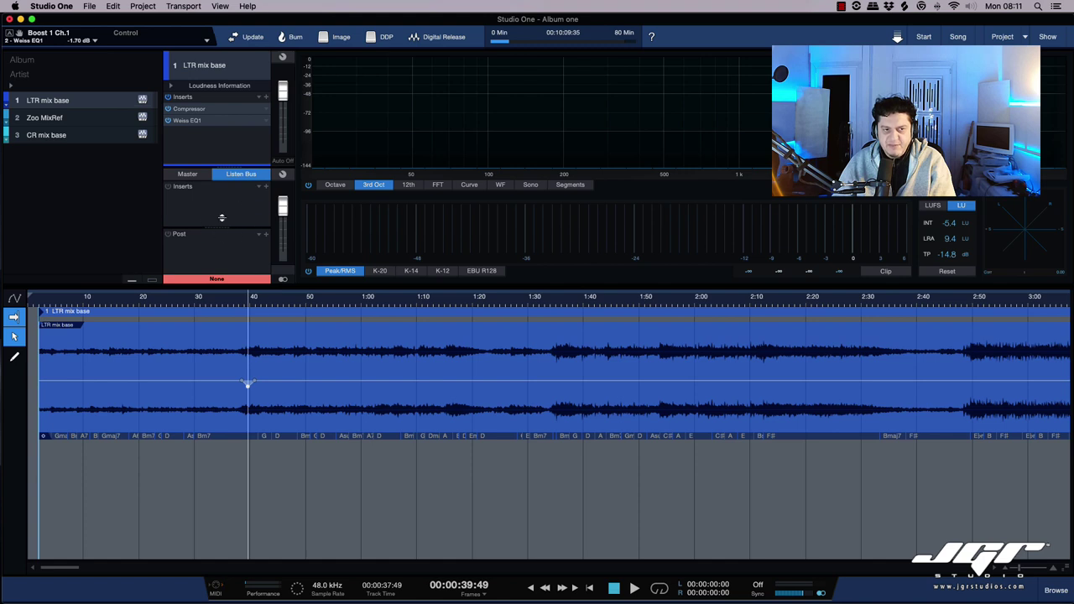
click(218, 280)
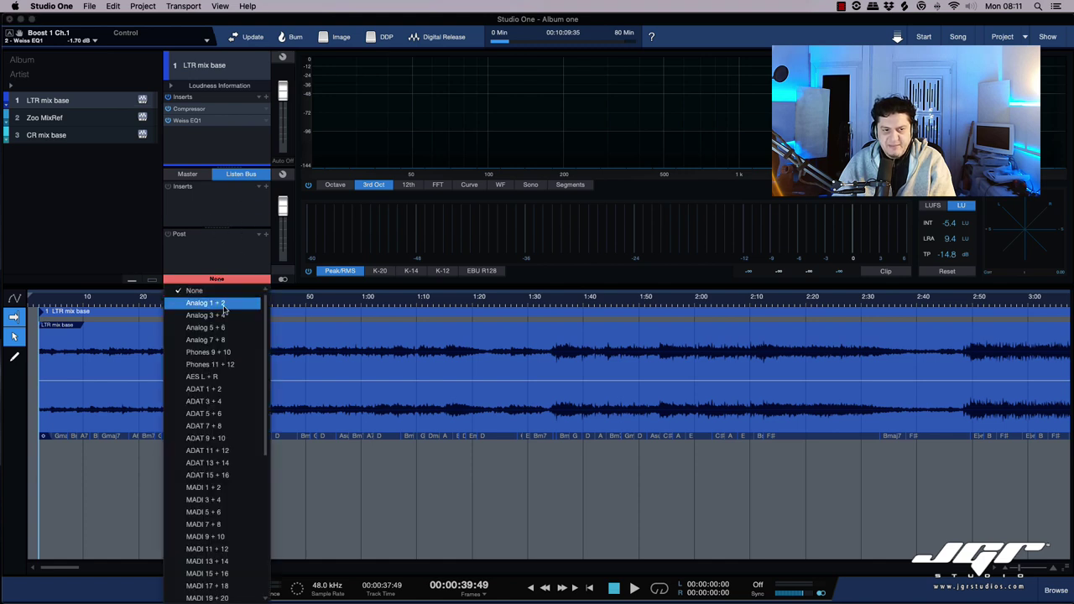
click(244, 370)
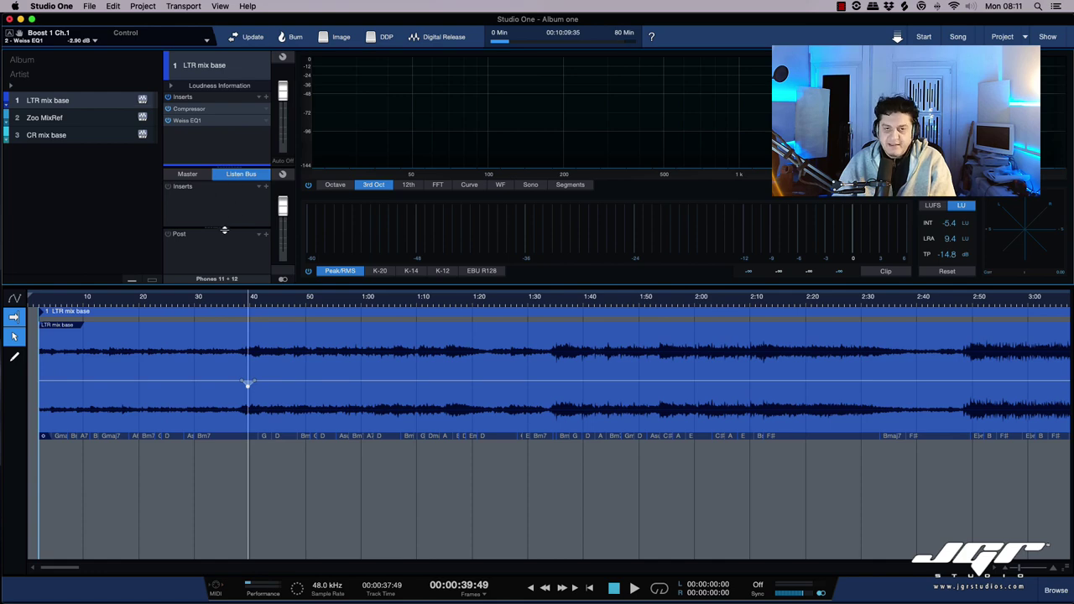
- Add the SIENNA GURU plug-in to the Listen Bus inserts and close its window
click(266, 186)
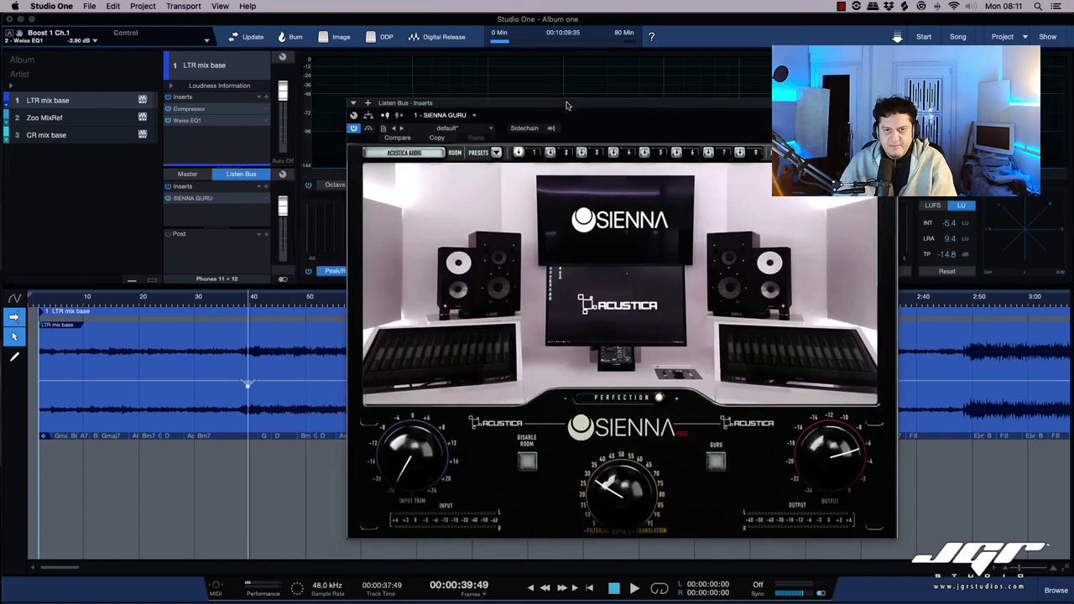
drag(565, 105, 585, 93)
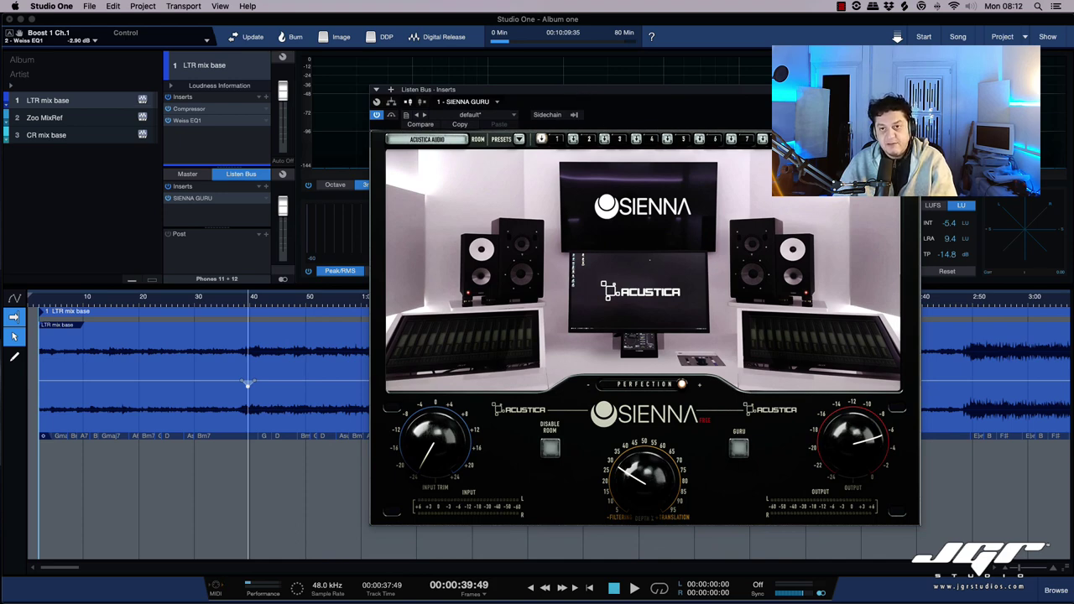
click(944, 266)
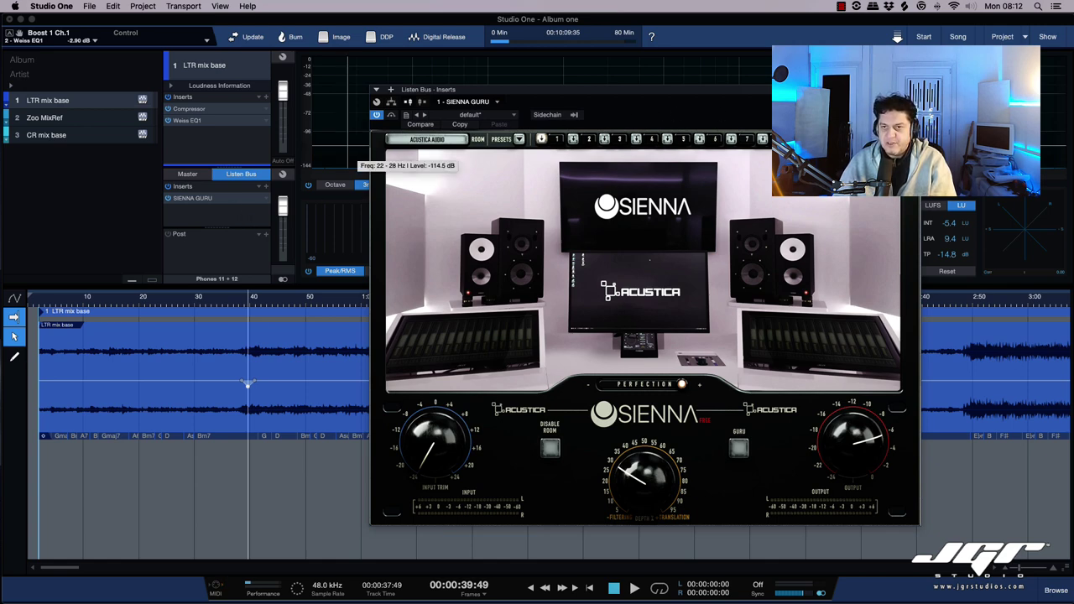
key(super+w)
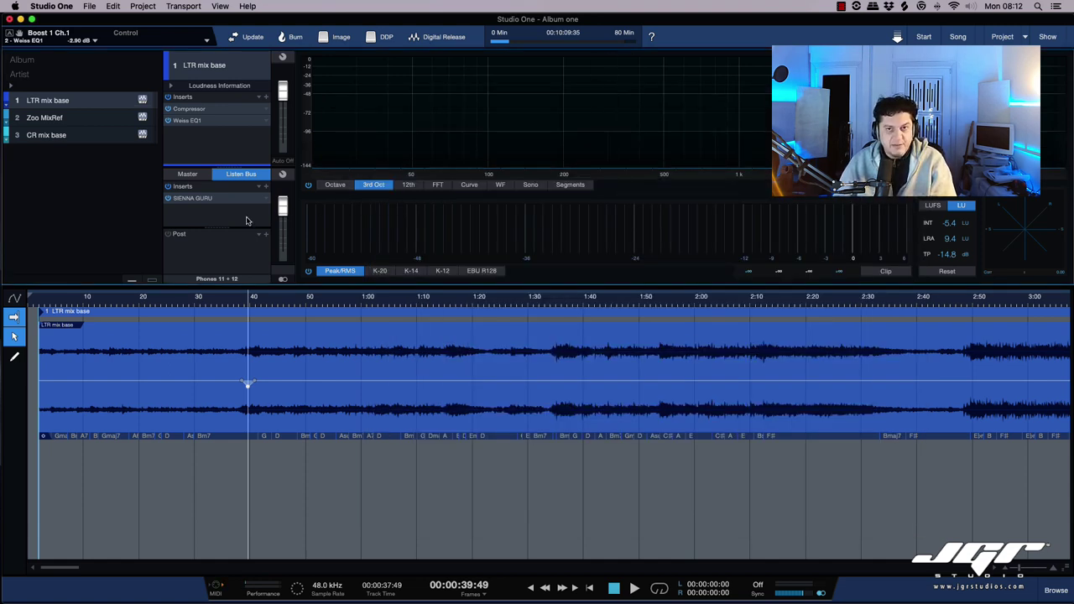
- Step through the editable track names in sequence, from LTR mix base through Zoo MixRef to CR mix base
click(84, 103)
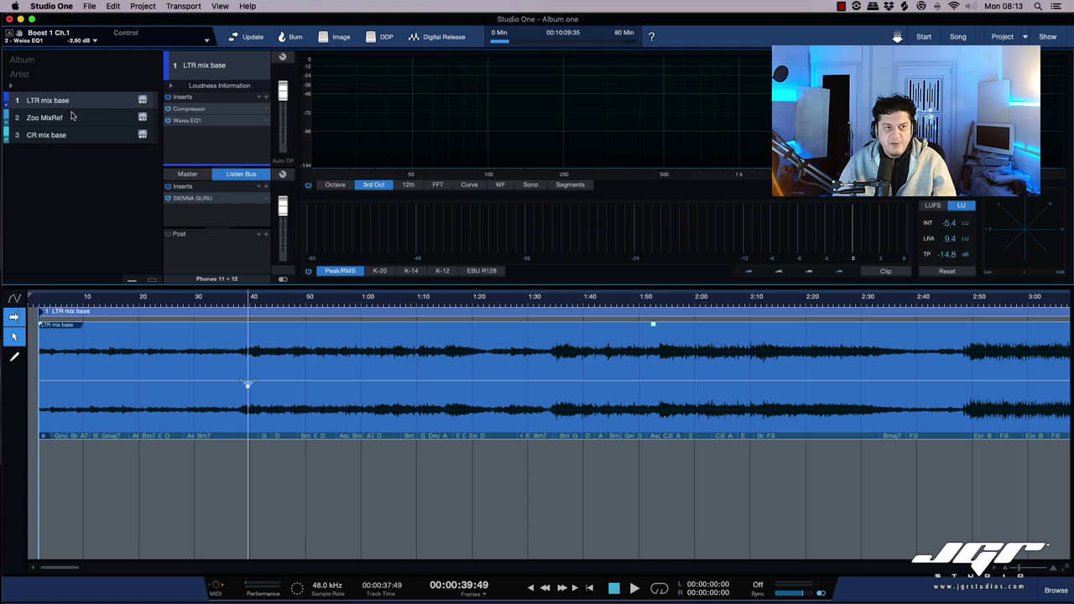
double_click(57, 101)
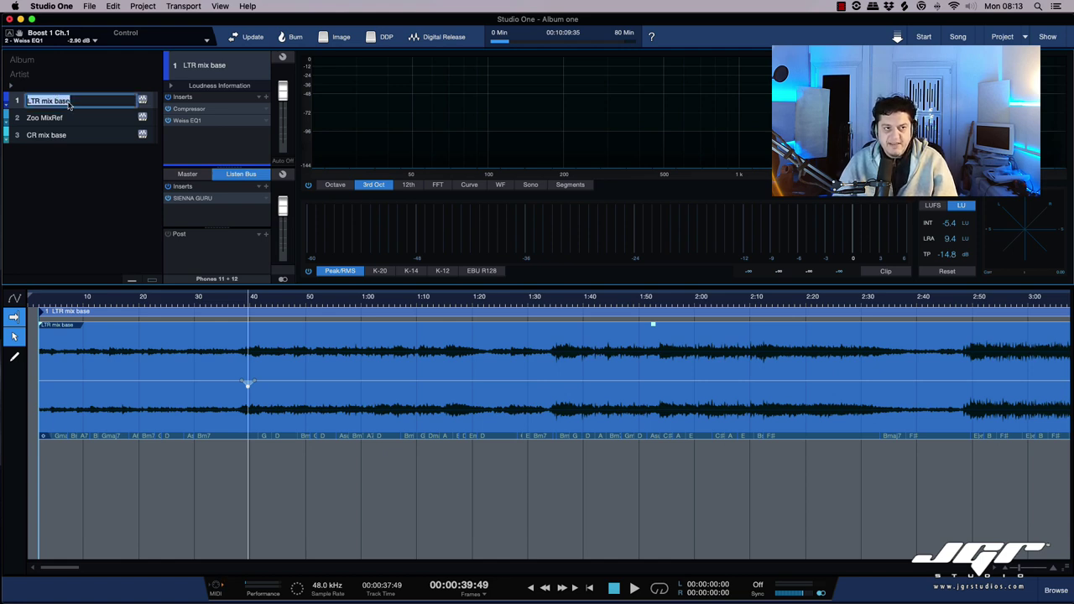
key(Tab)
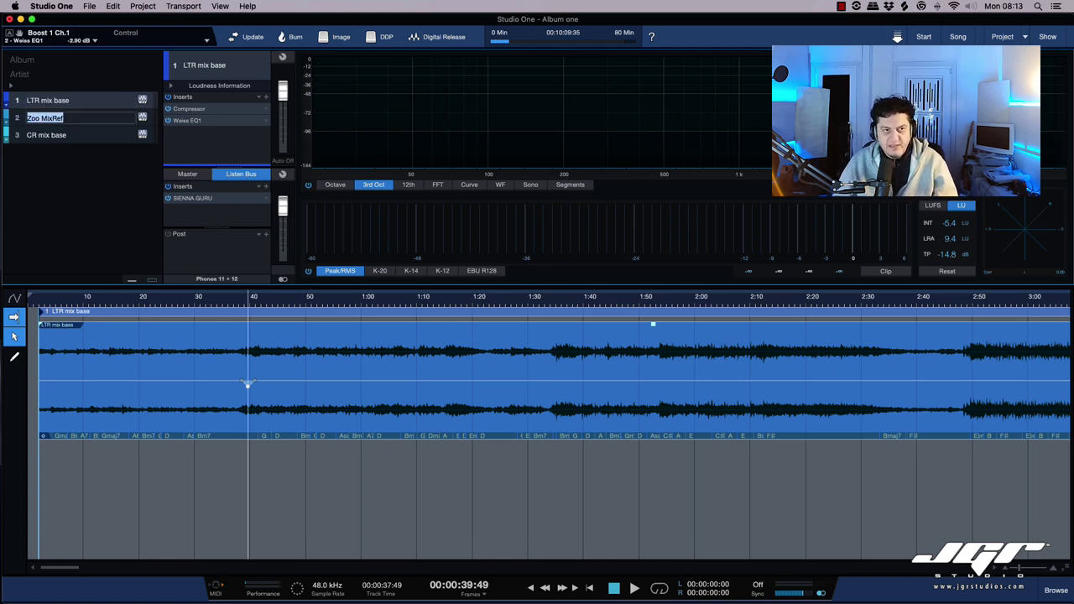
key(Tab)
key(Return)
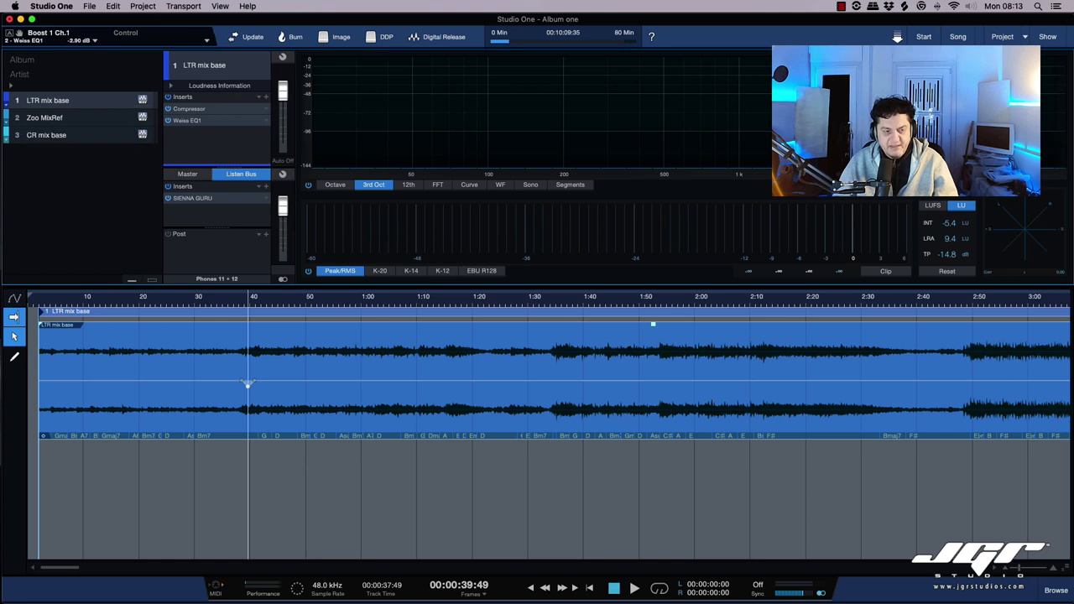
double_click(67, 101)
key(Tab)
key(Tab)
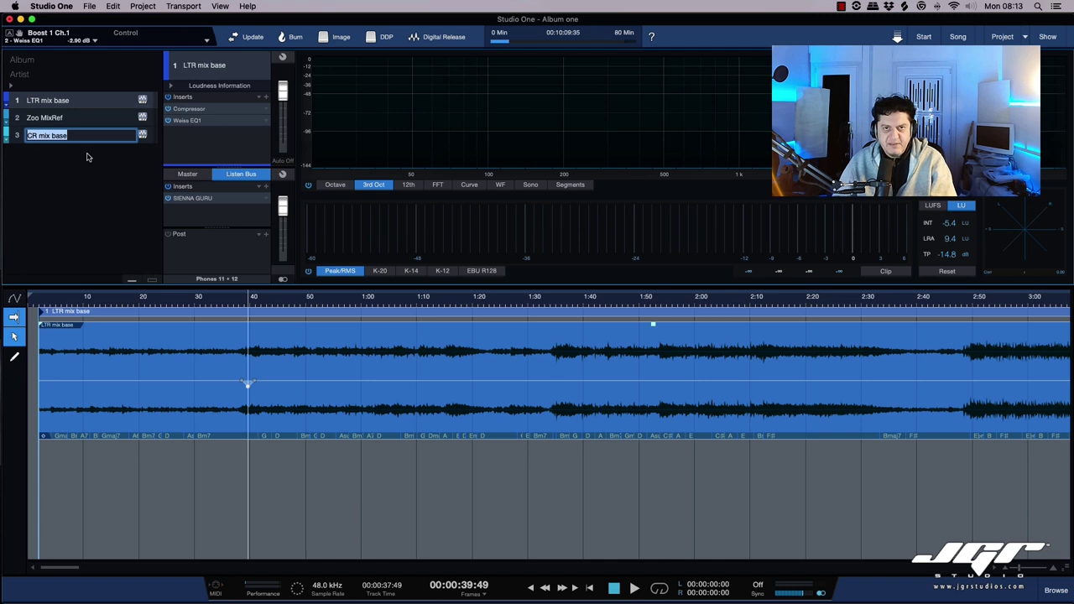
key(Return)
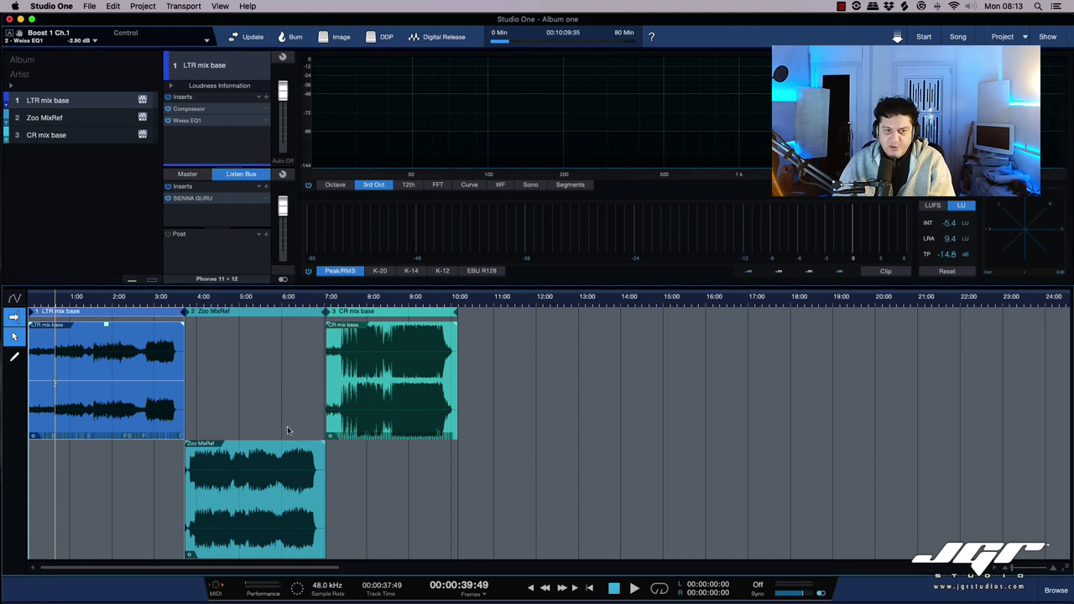
- Select the CR mix base event in a timeline view that spans all three songs
click(362, 423)
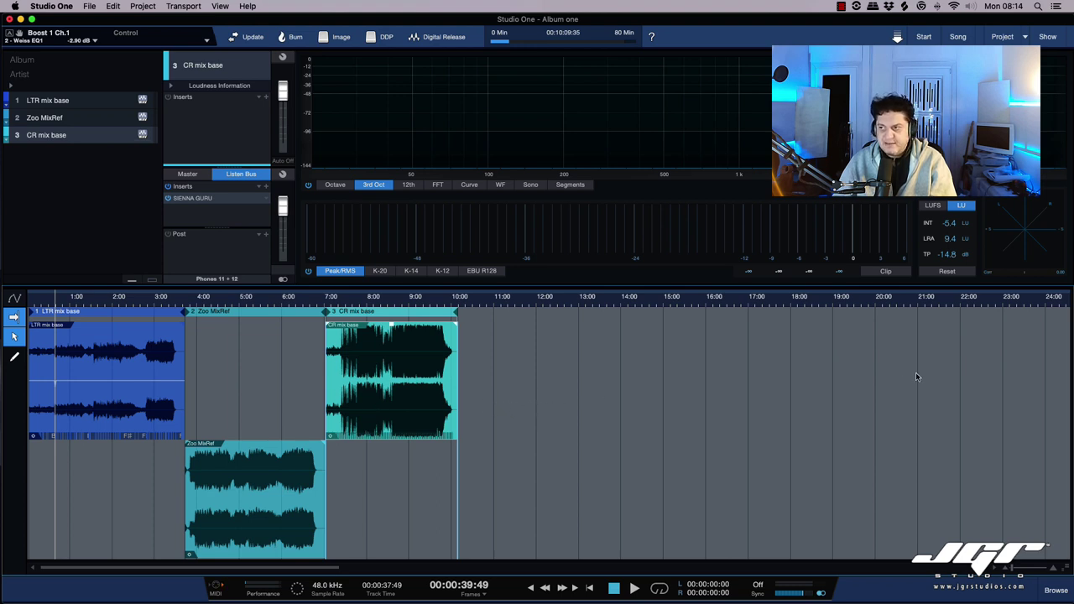
- Replace the CR mix base event with the audio file Ciao Repubblica Mix new 12.mp3 from Finder
key(super+Tab)
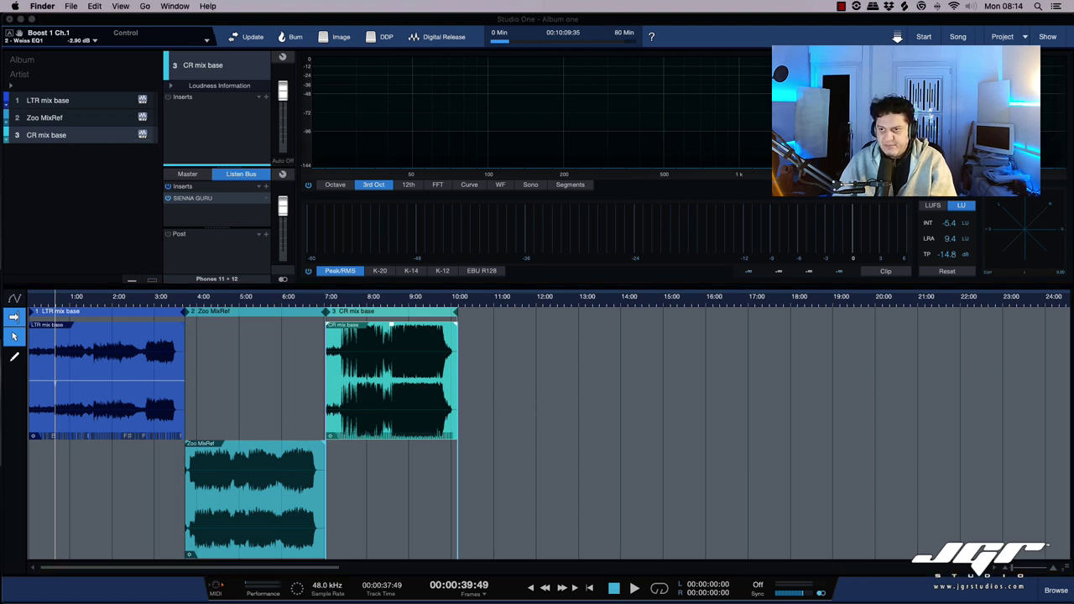
drag(1073, 417, 737, 420)
drag(737, 420, 416, 372)
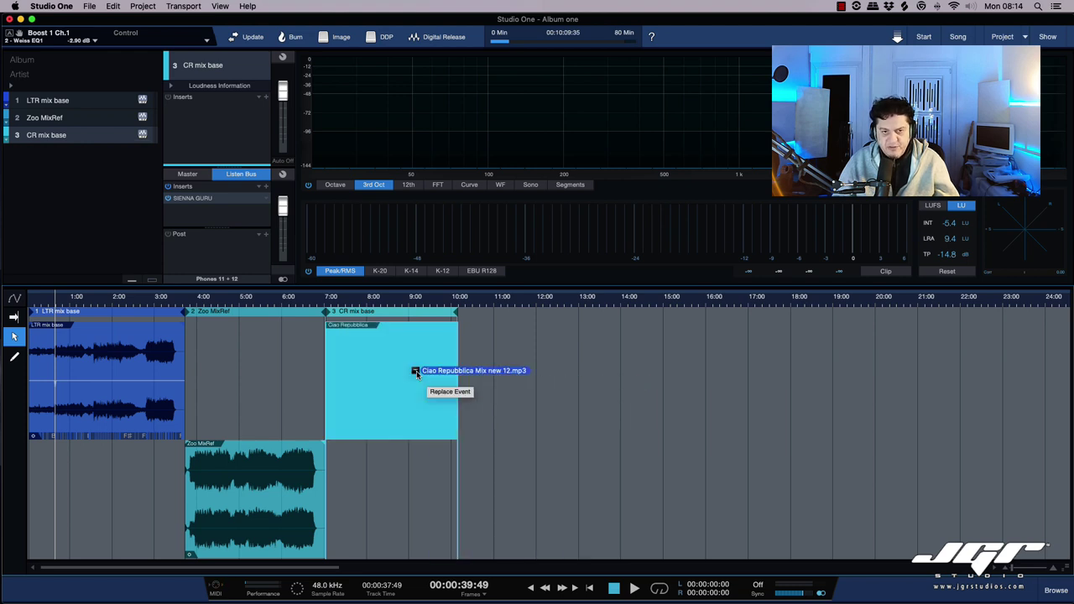
mouse_move(417, 373)
mouse_down()
mouse_move(399, 371)
mouse_move(414, 374)
mouse_up()
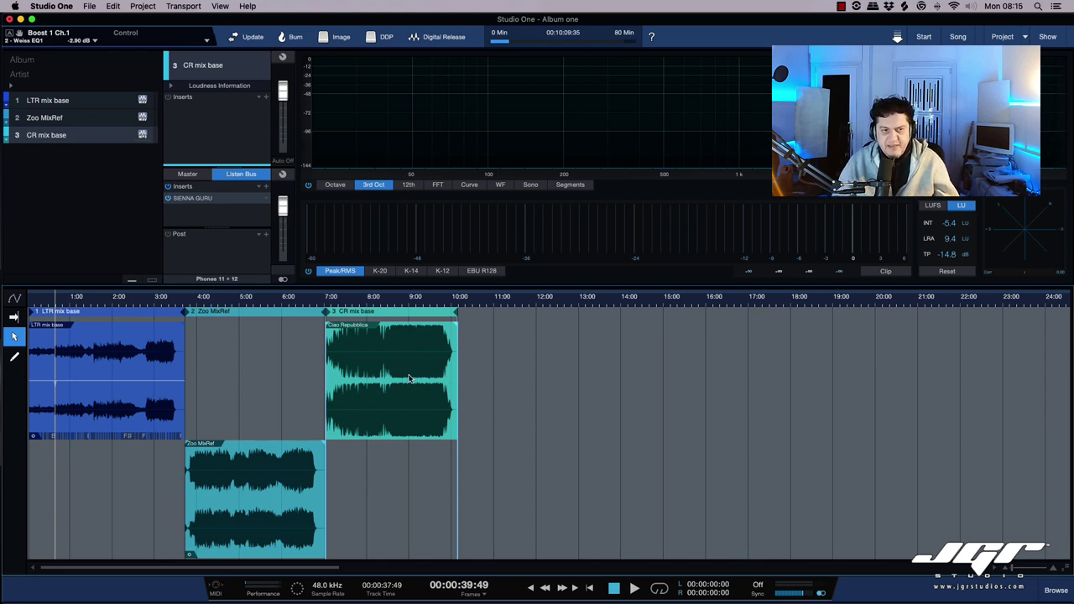
- Switch between the automation view and the event view to compare CR mix base's volume automation with its replaced event
click(15, 298)
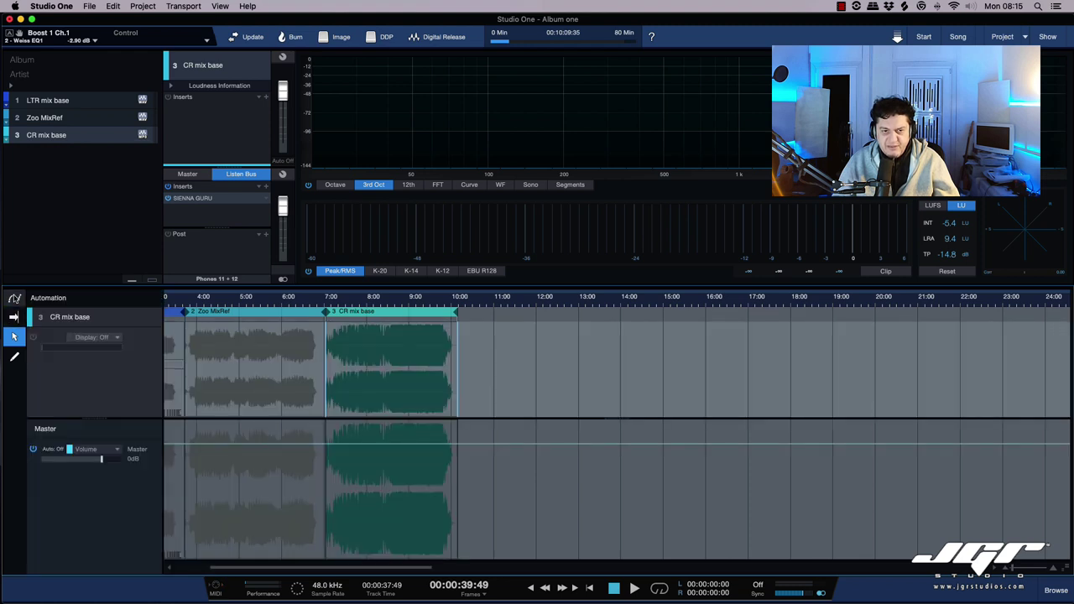
click(14, 298)
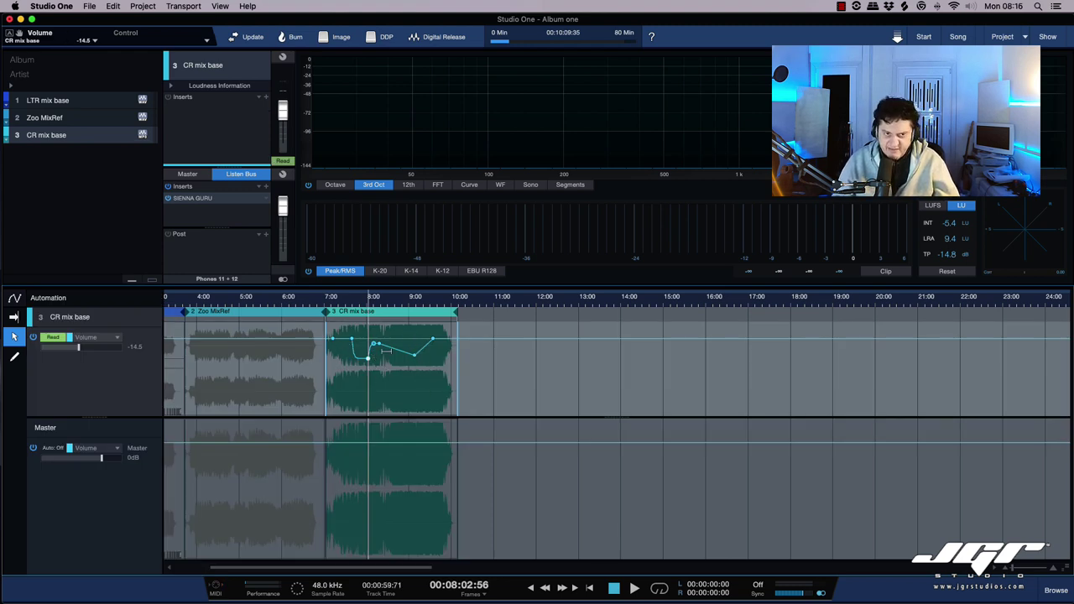
key(a)
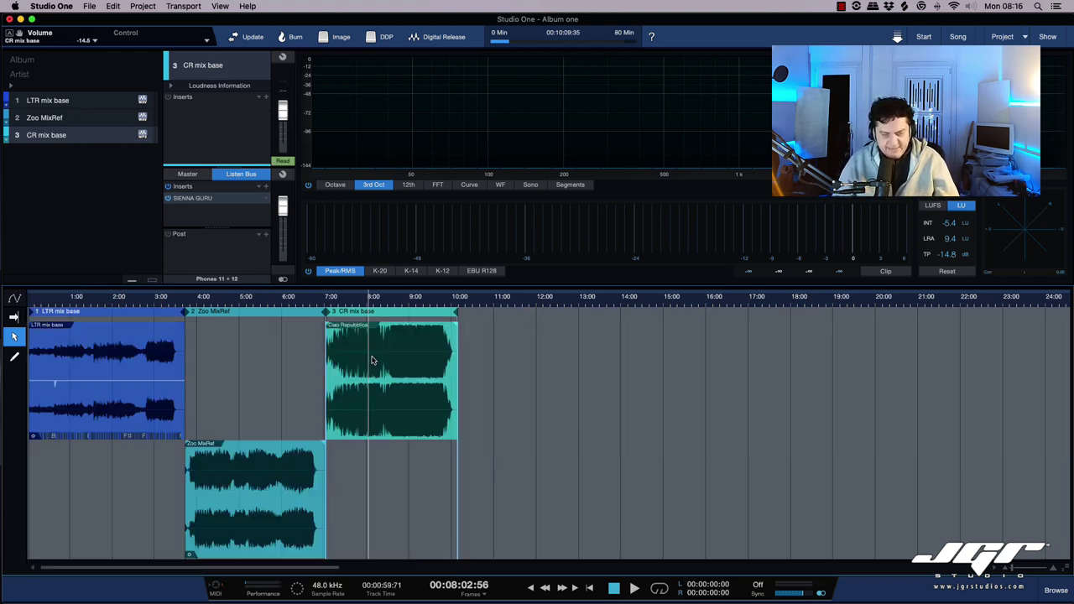
key(a)
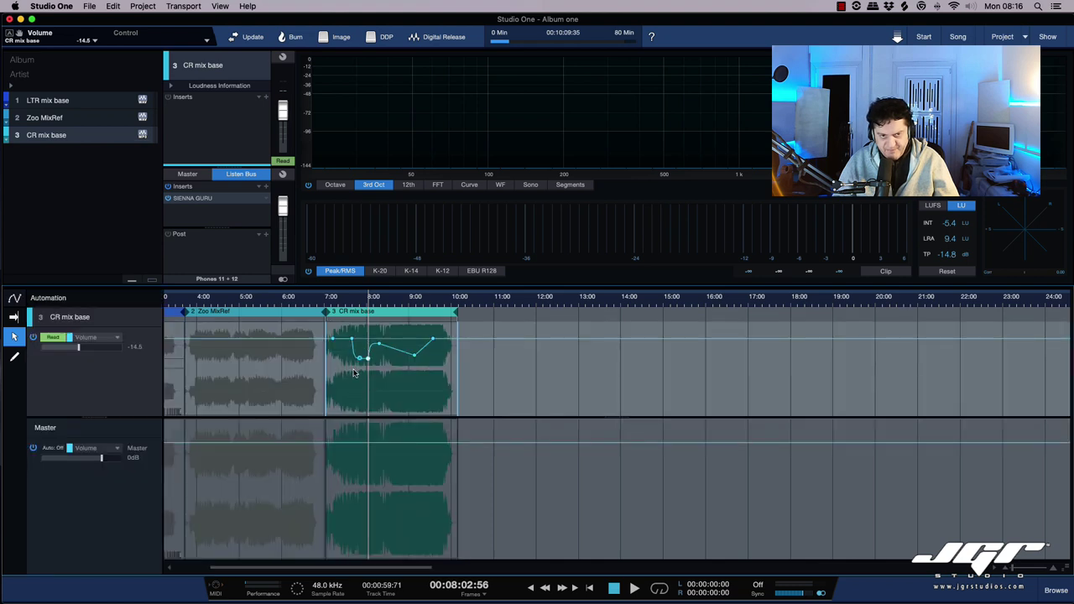
key(a)
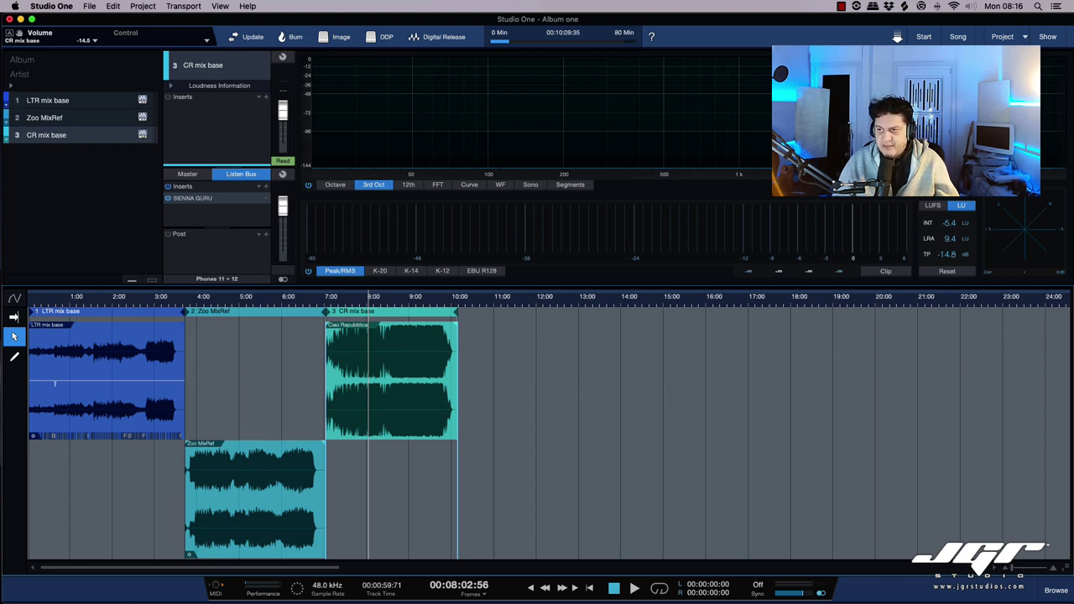
- Add the NCUFM new vox in time2 audio from Finder to CR mix base, starting where the Ciao Repubblica event ends
key(super+Tab)
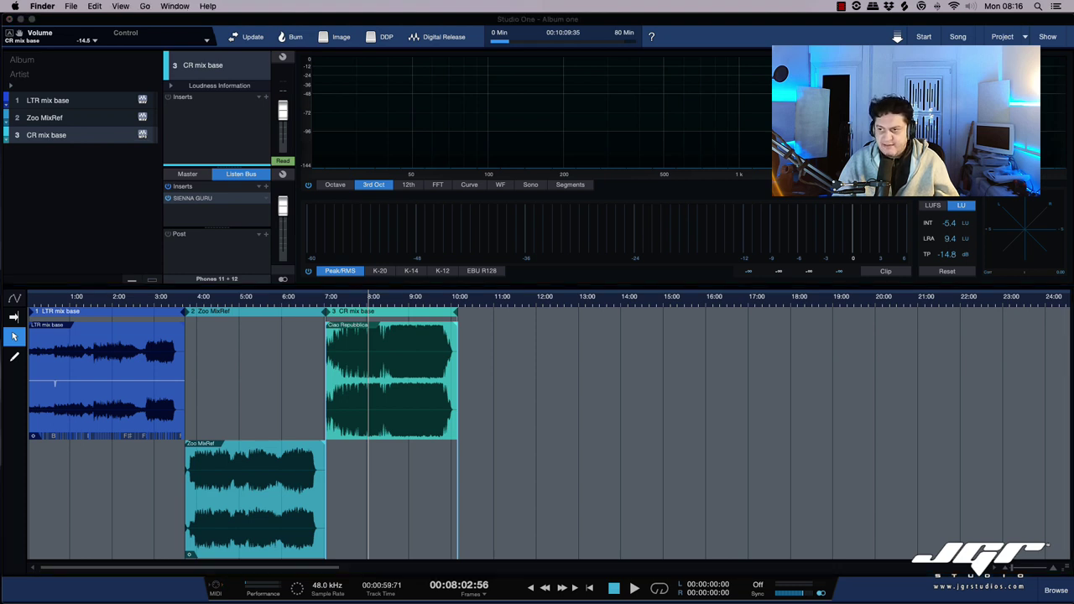
drag(1073, 361, 435, 421)
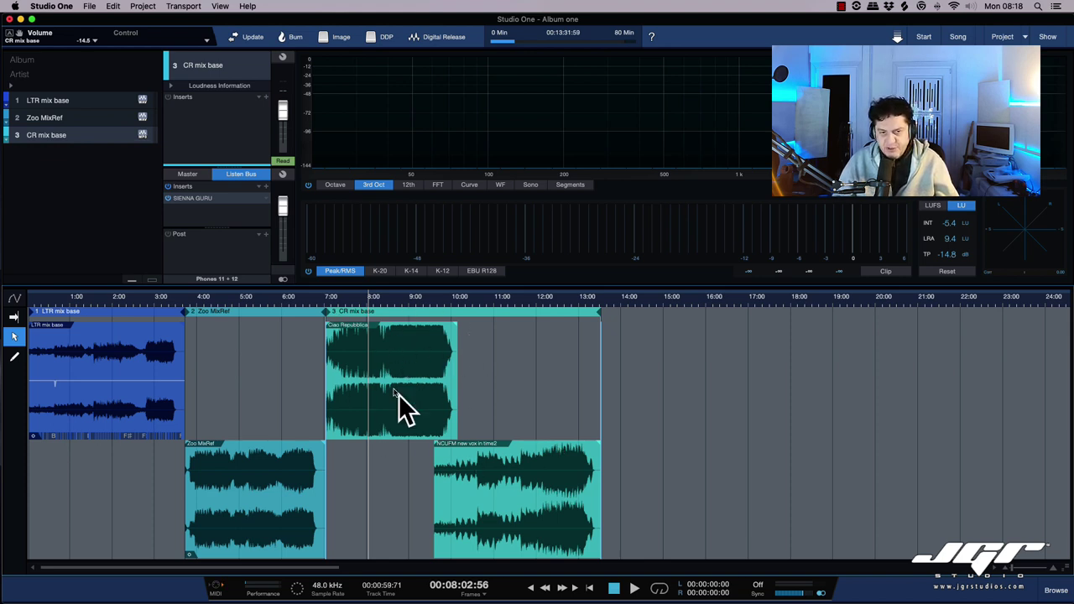
click(423, 424)
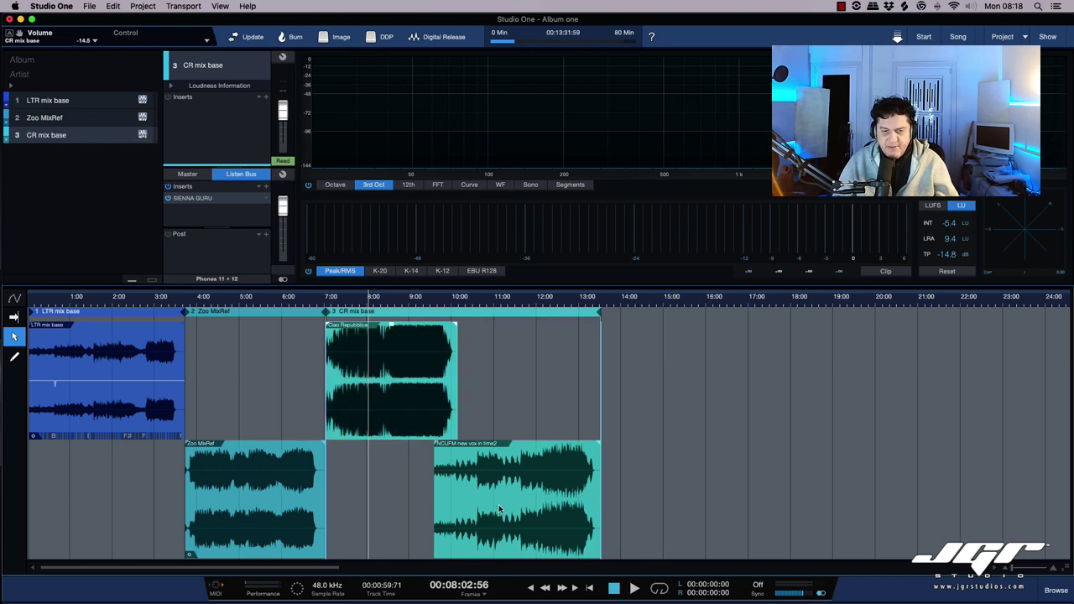
mouse_move(497, 514)
mouse_down()
mouse_move(542, 524)
mouse_move(486, 526)
mouse_up()
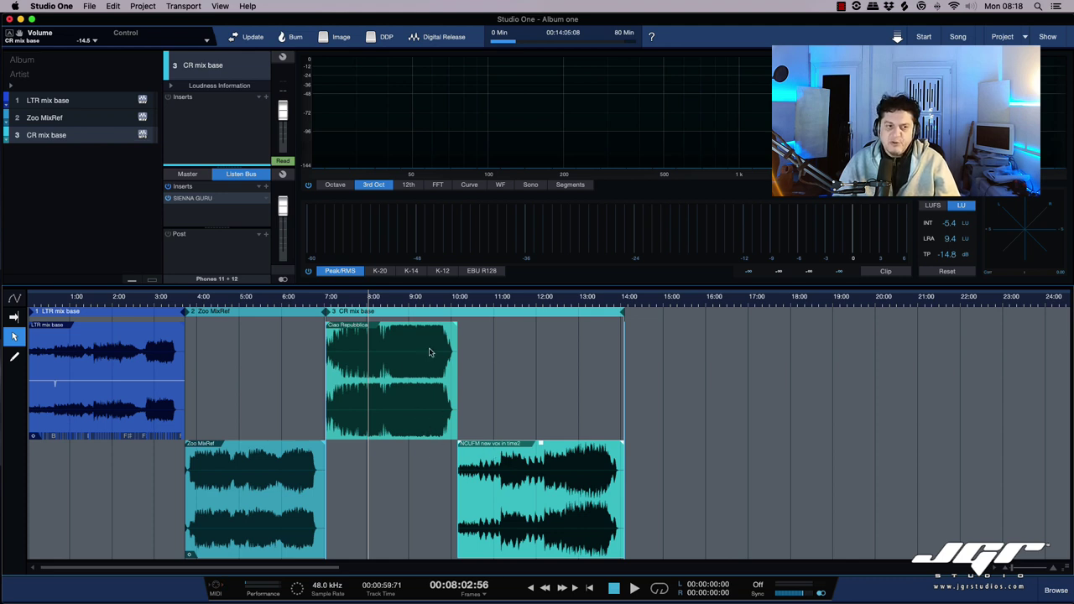
- Review the LTR mix base event's commands and try to combine it with the next track
click(108, 371)
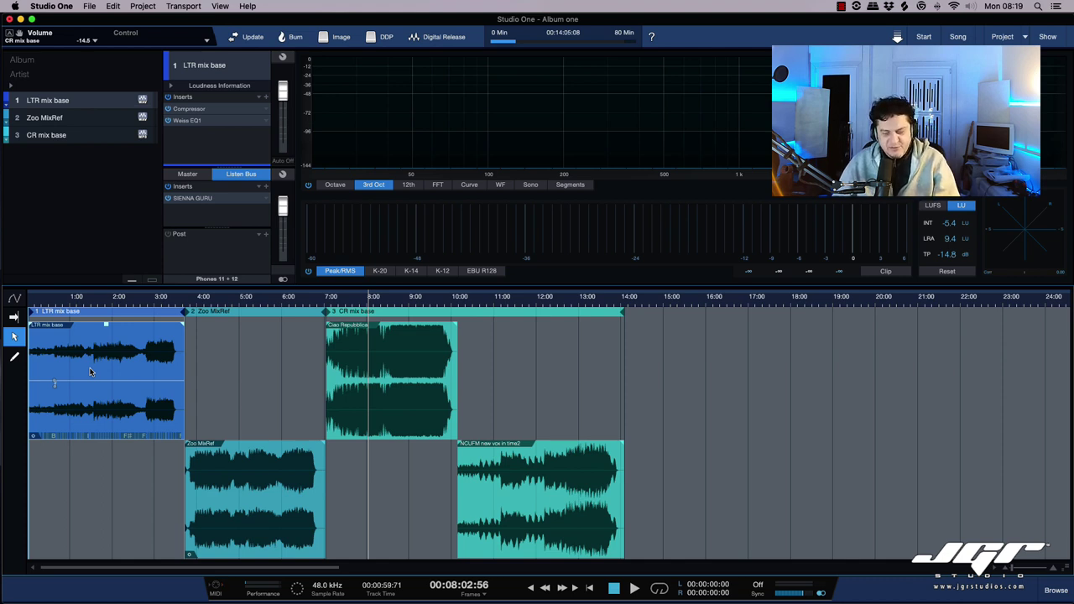
right_click(105, 374)
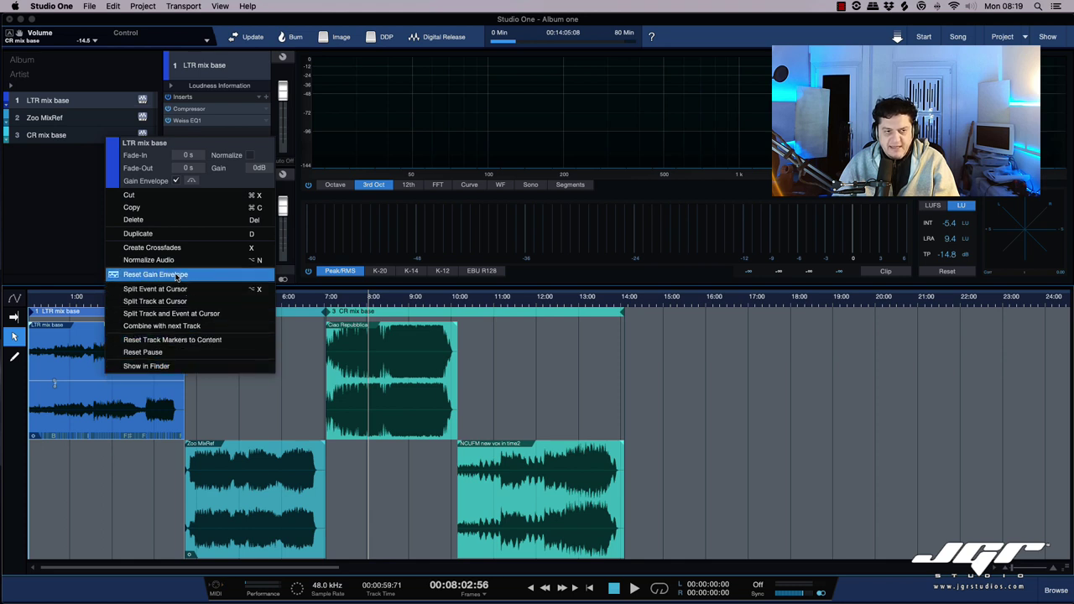
right_click(131, 363)
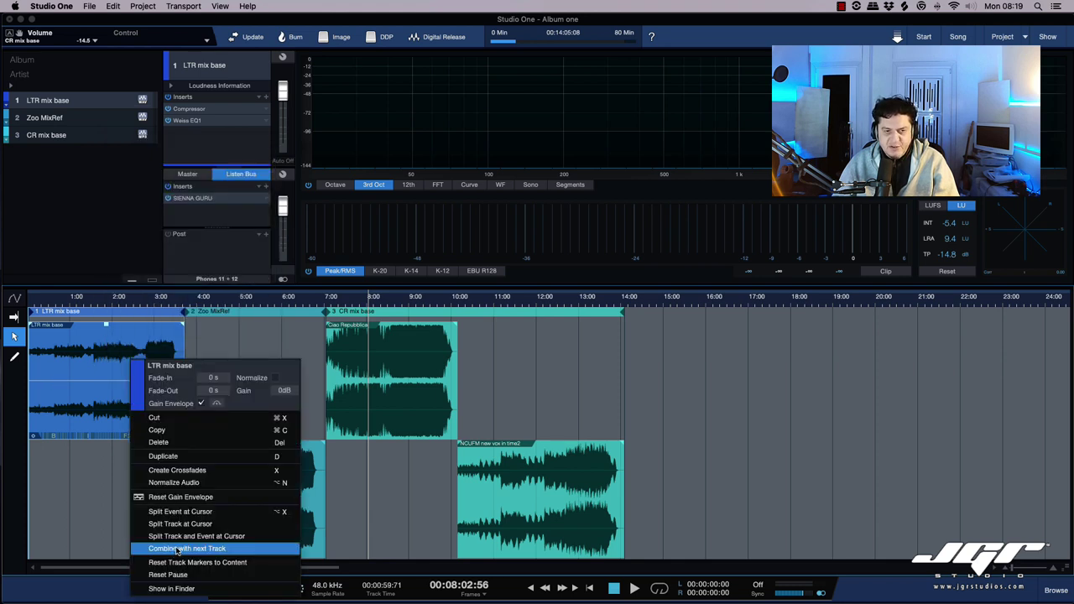
click(177, 549)
- Transform the LTR mix base track to rendered audio with Preserve Realtime State enabled
click(65, 102)
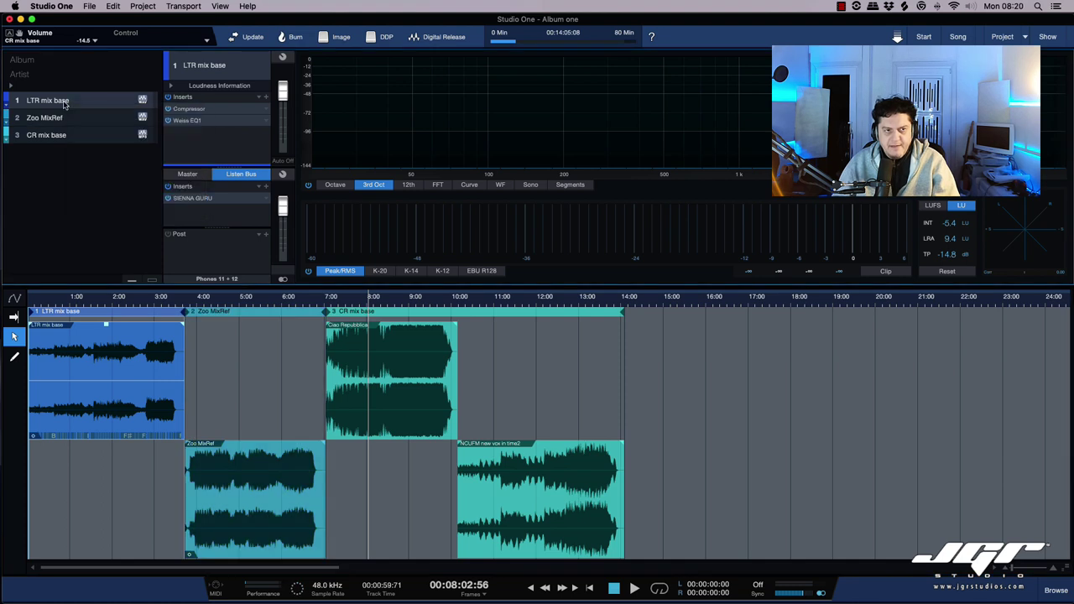
right_click(64, 103)
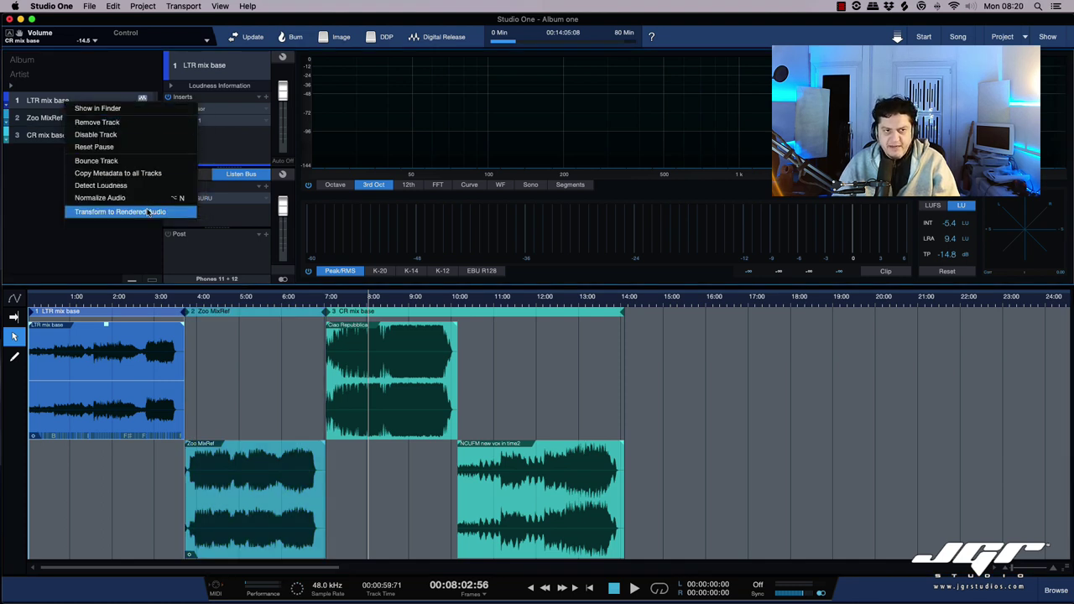
click(109, 211)
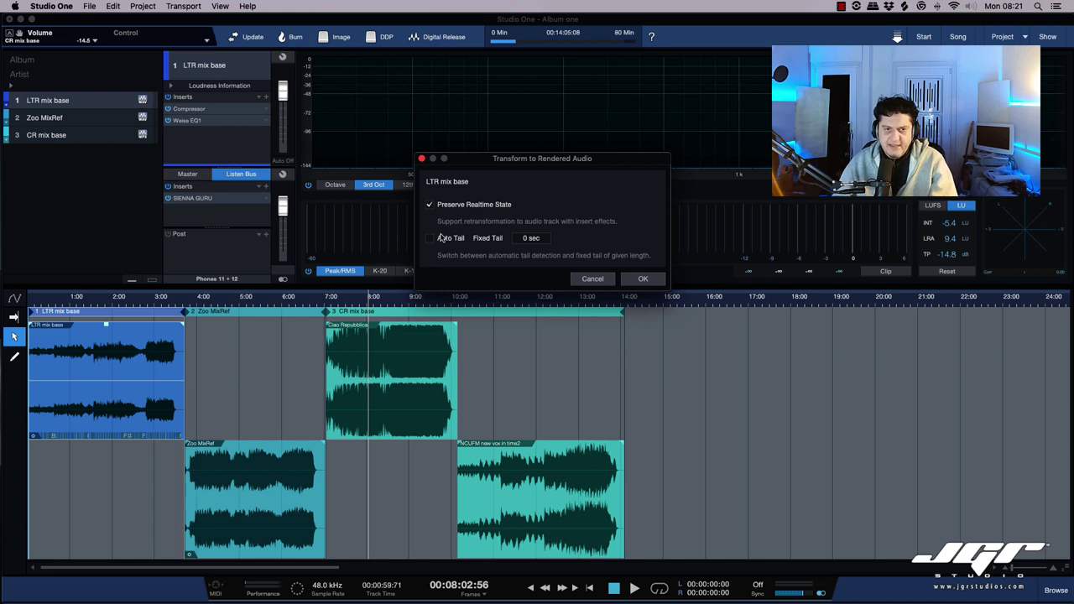
click(642, 280)
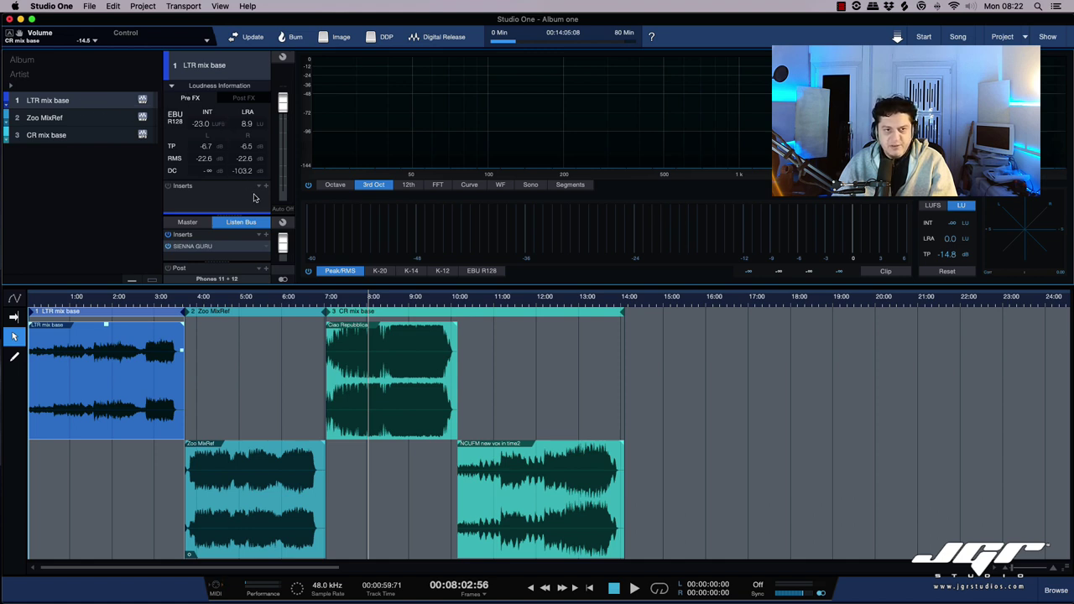
- Transform the LTR mix base track back to realtime audio
right_click(48, 101)
click(48, 101)
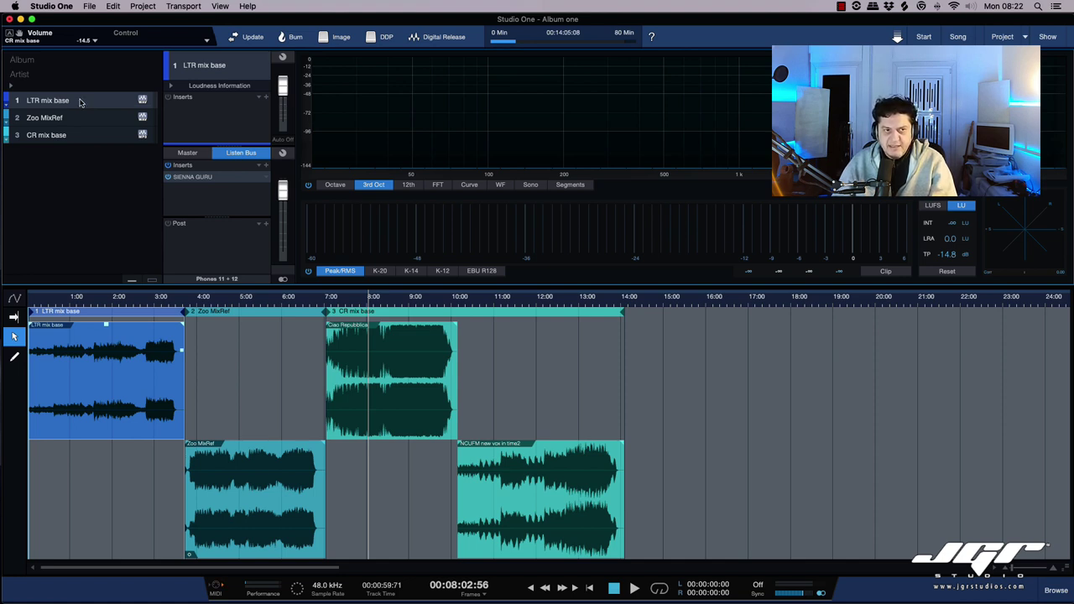
right_click(81, 102)
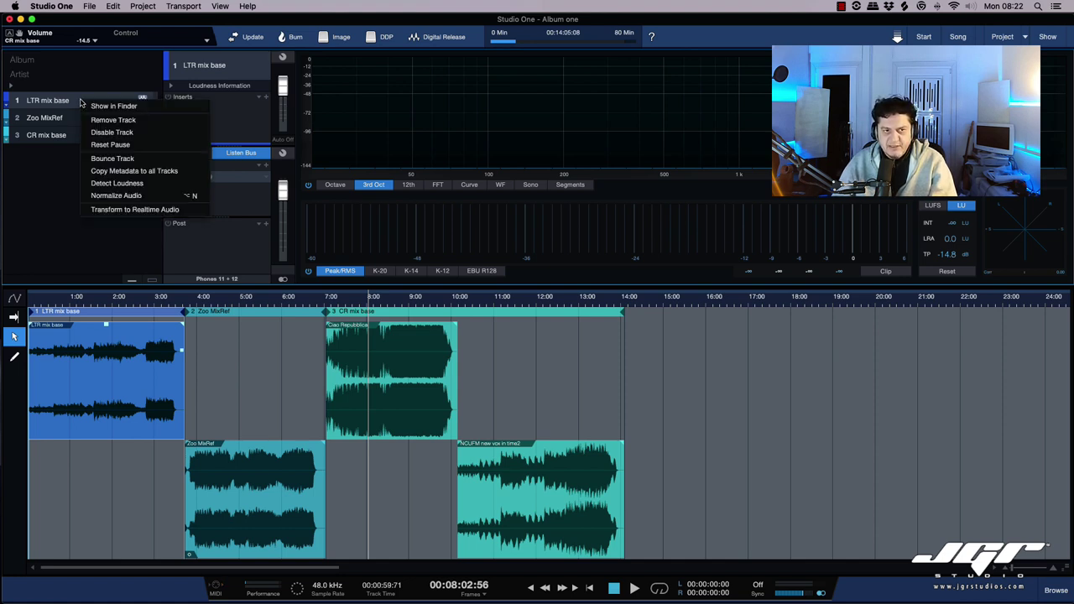
click(161, 210)
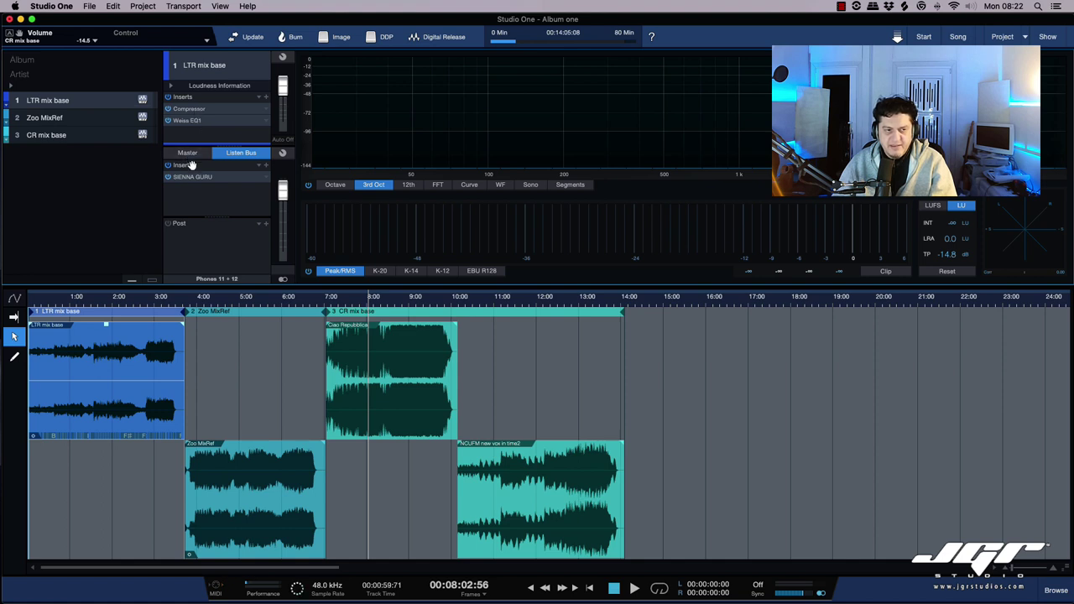
- Show the automation lanes and display the Compressor Mix automation of LTR mix base
key(a)
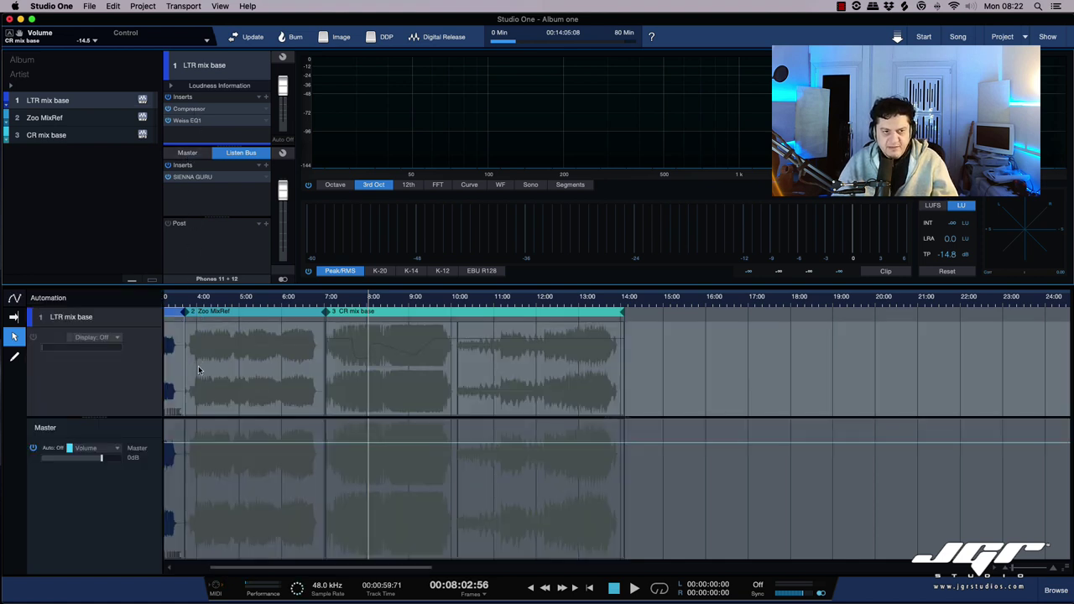
scroll(209, 362, left, 5)
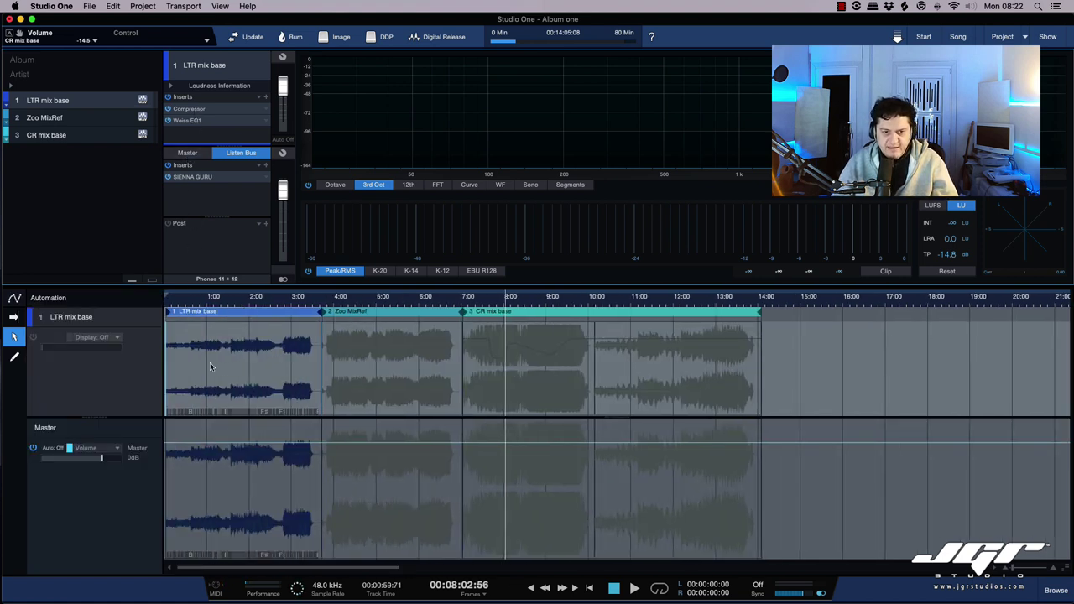
click(98, 337)
click(126, 374)
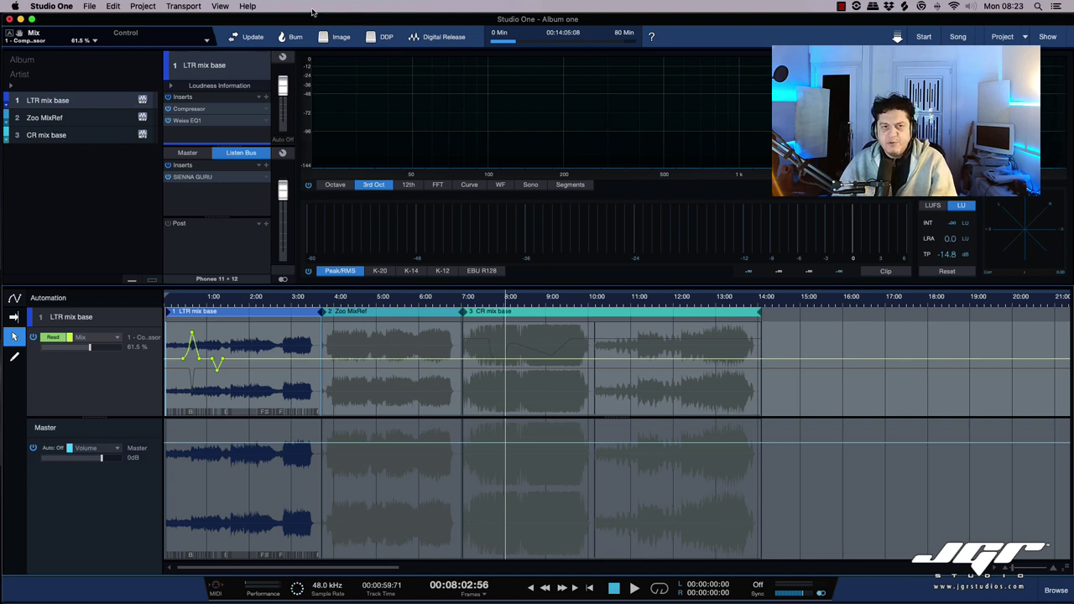
- Open the Digital Release settings and toggle the AIFF, FLAC and CAF formats on and off again
click(441, 39)
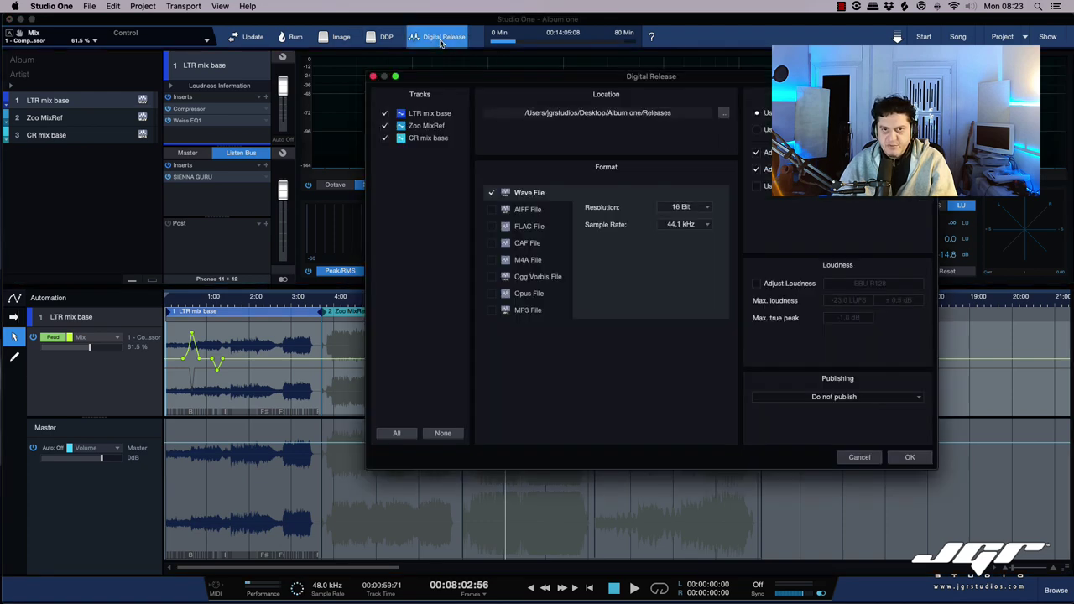
click(491, 209)
click(492, 226)
click(492, 242)
click(491, 242)
click(492, 226)
click(491, 209)
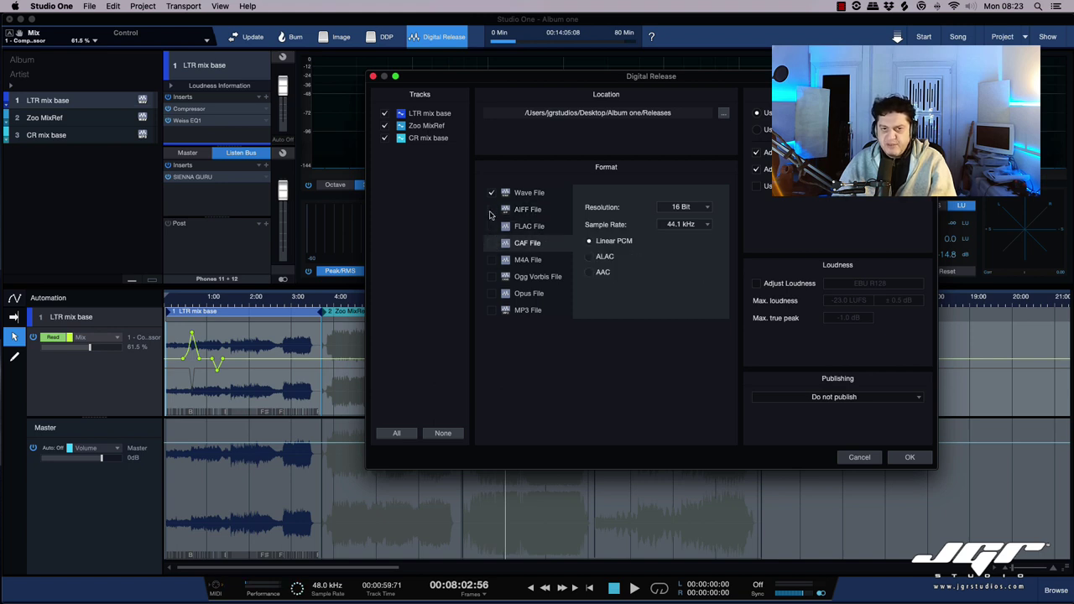
- Add MP3 and Opus to the release formats alongside Wave
click(492, 310)
click(527, 193)
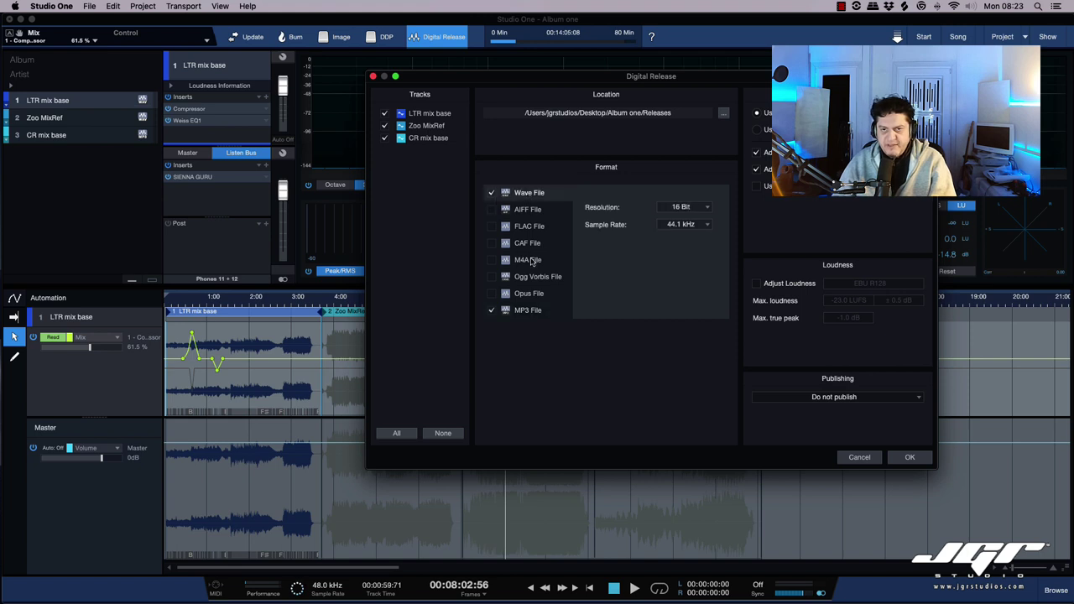
click(491, 295)
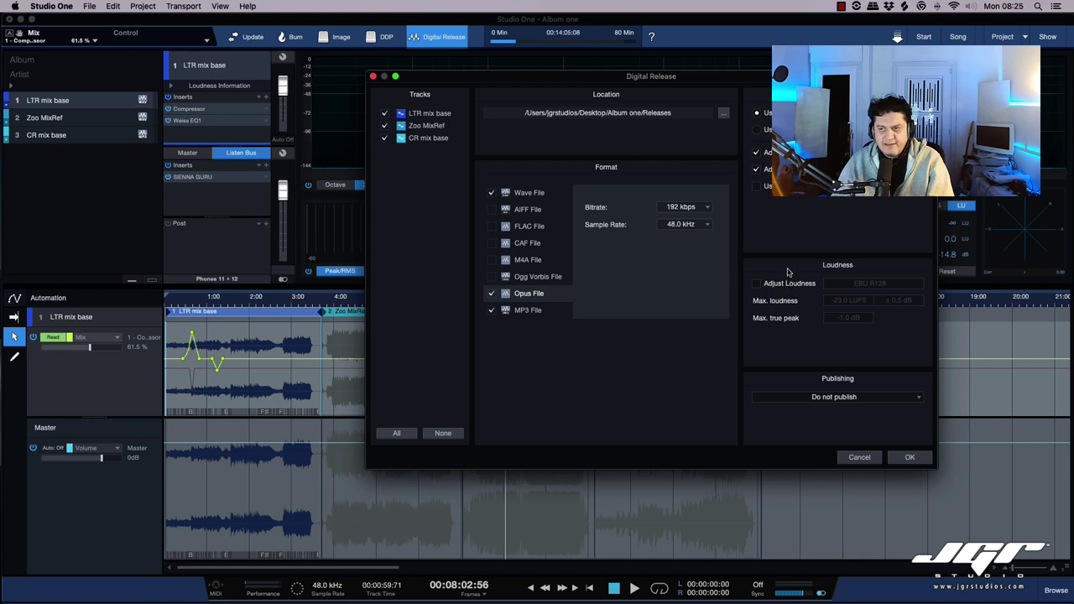
- Enable loudness adjustment for the release and set its target to Apple Music, trying Custom first
click(756, 284)
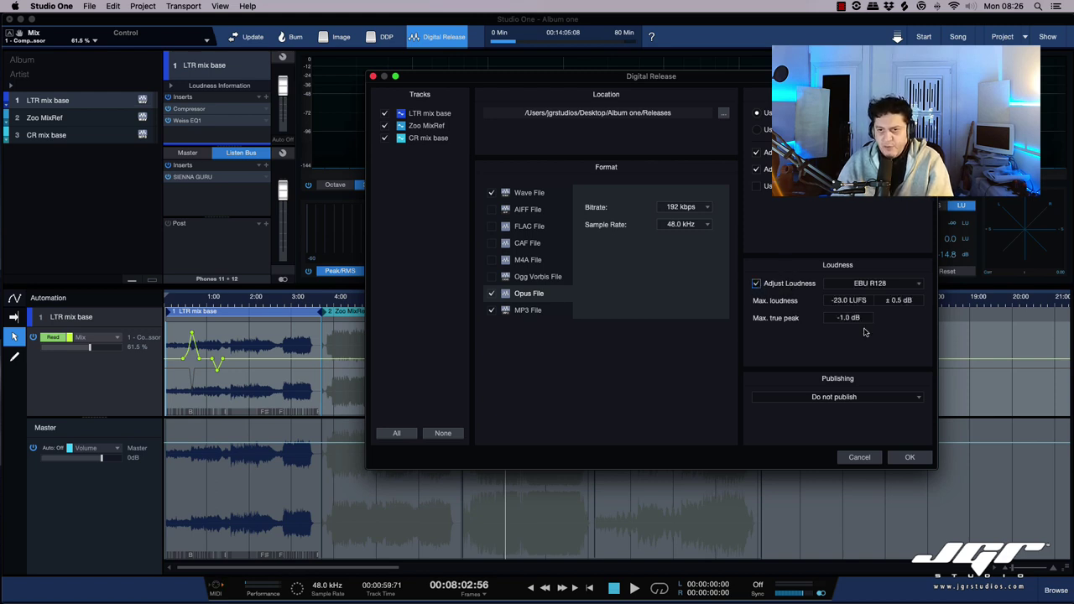
click(910, 286)
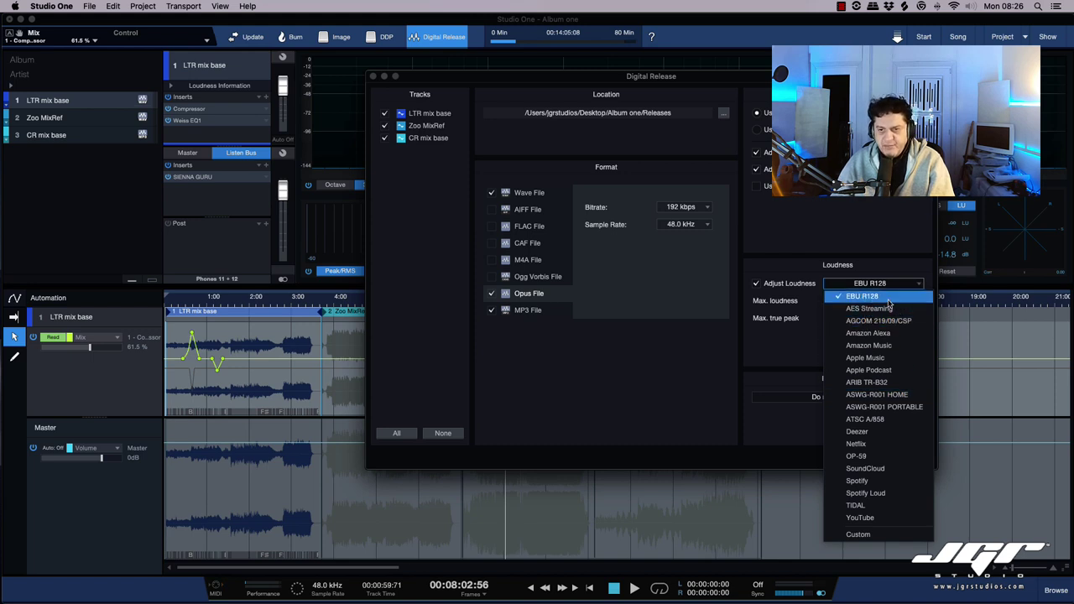
click(864, 535)
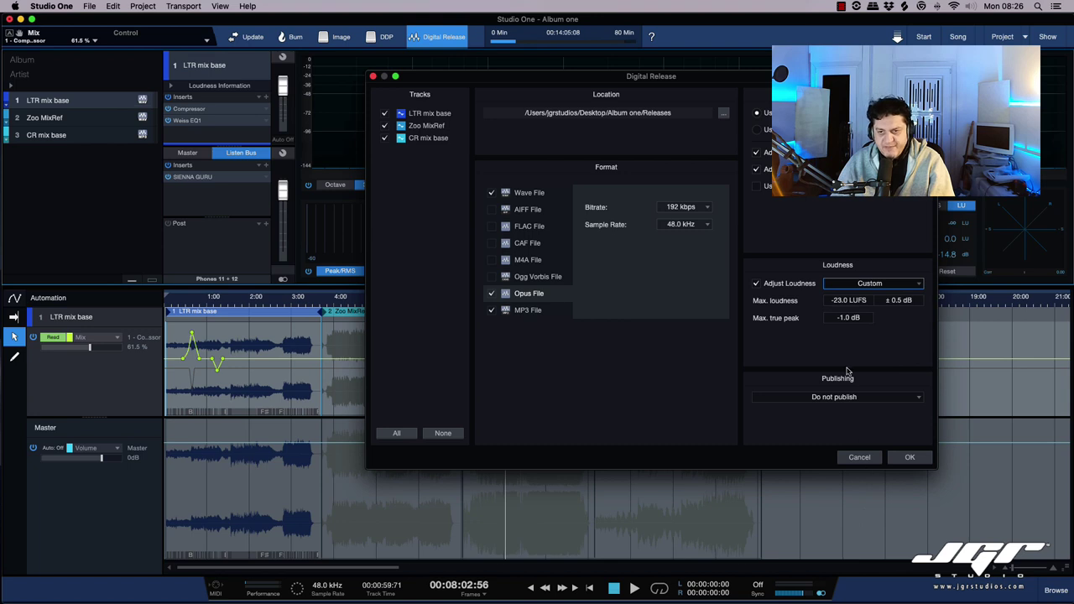
click(864, 283)
click(856, 363)
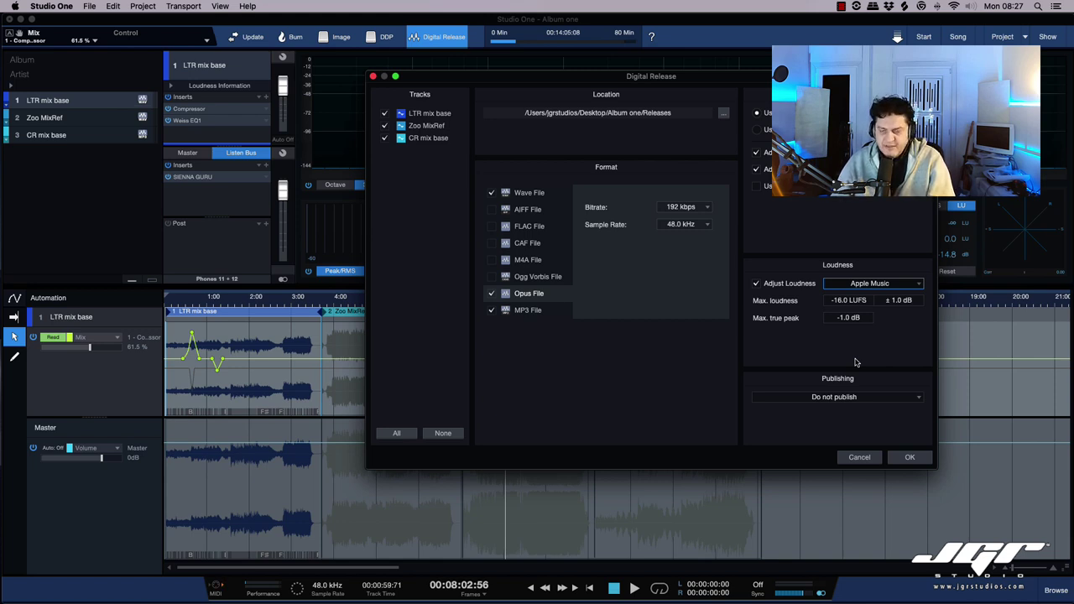
- Open the publishing choices for the digital release
click(858, 398)
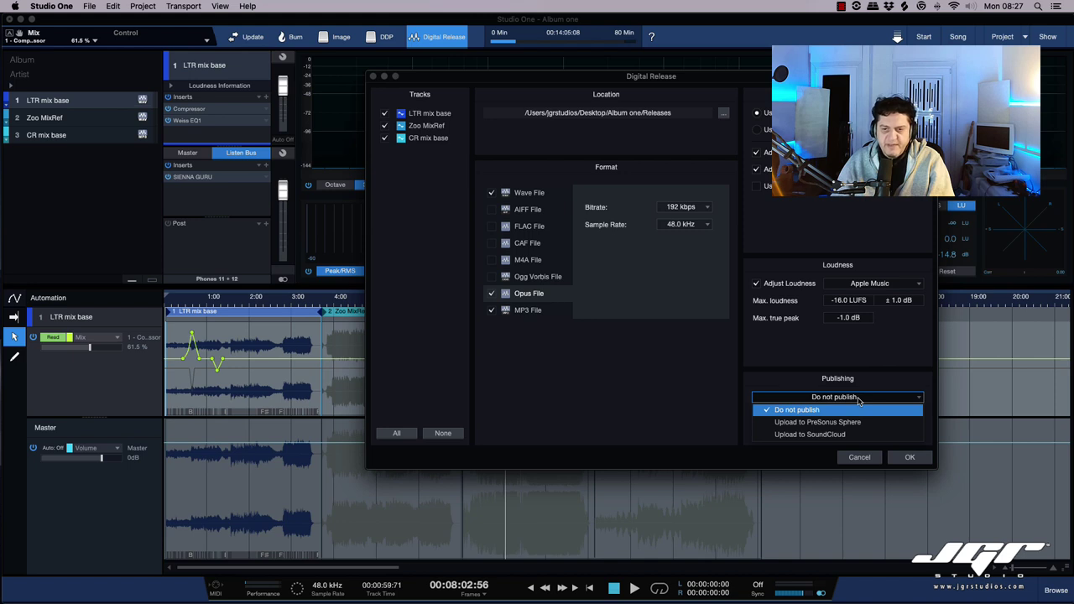